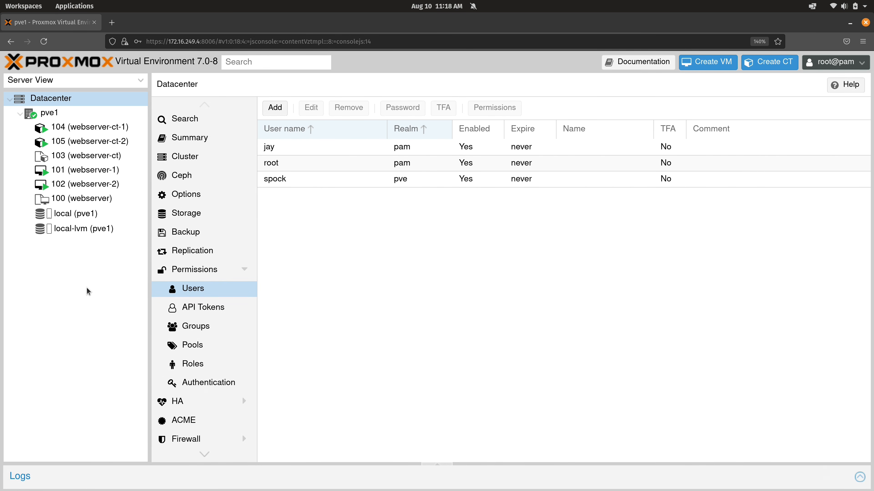
Step: Take a snapshot of VM 101 (webserver-1) named before_removing_apache, with RAM excluded, and select it in the snapshot list
click(102, 169)
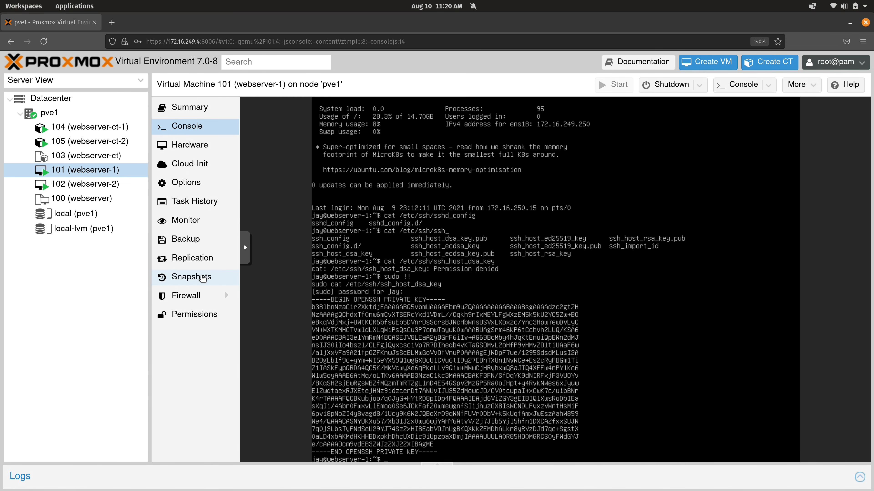
click(206, 243)
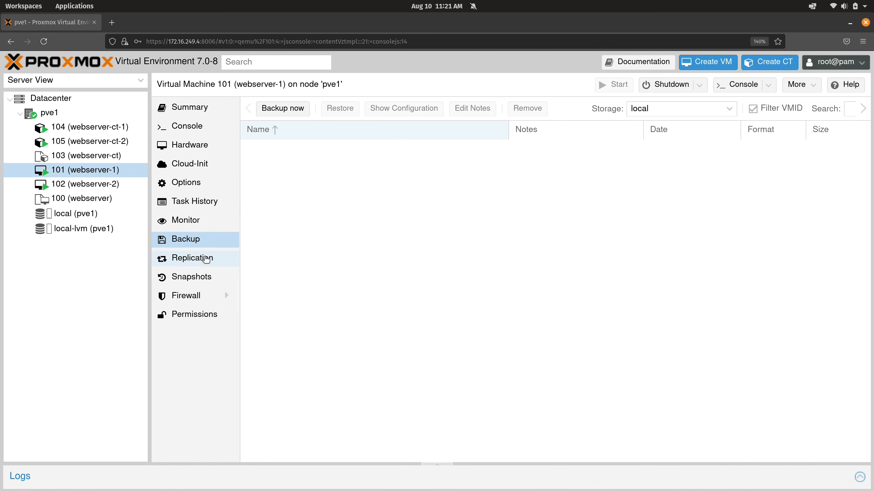
click(204, 278)
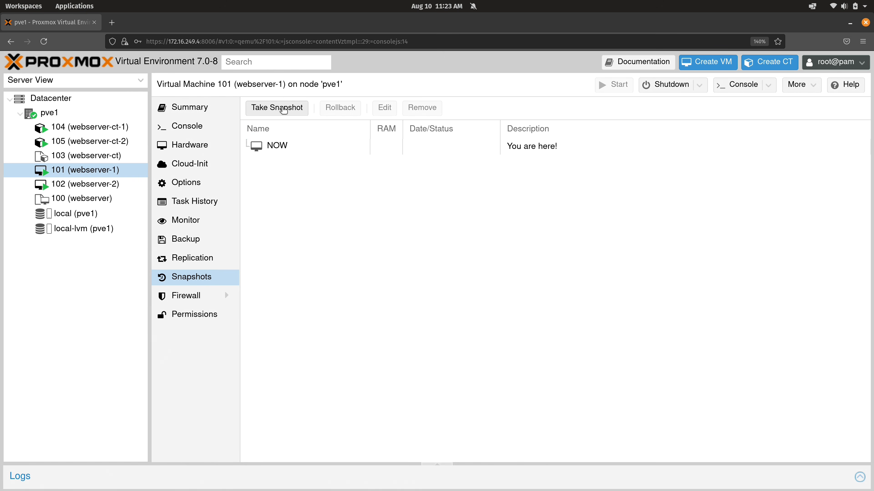
click(284, 109)
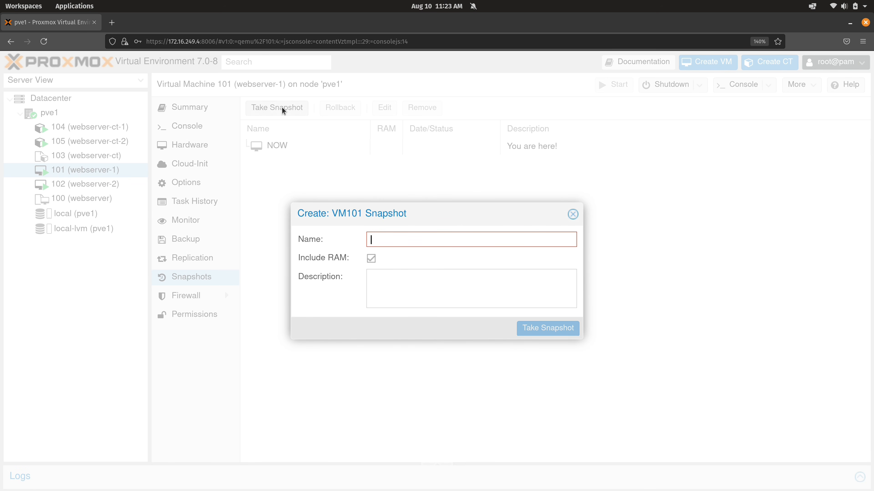
text(before_removi)
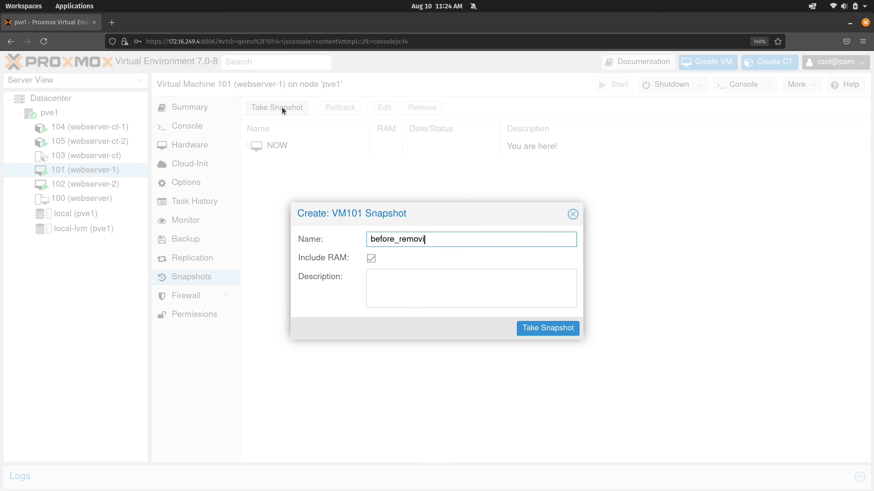
text(ng_apache)
click(371, 259)
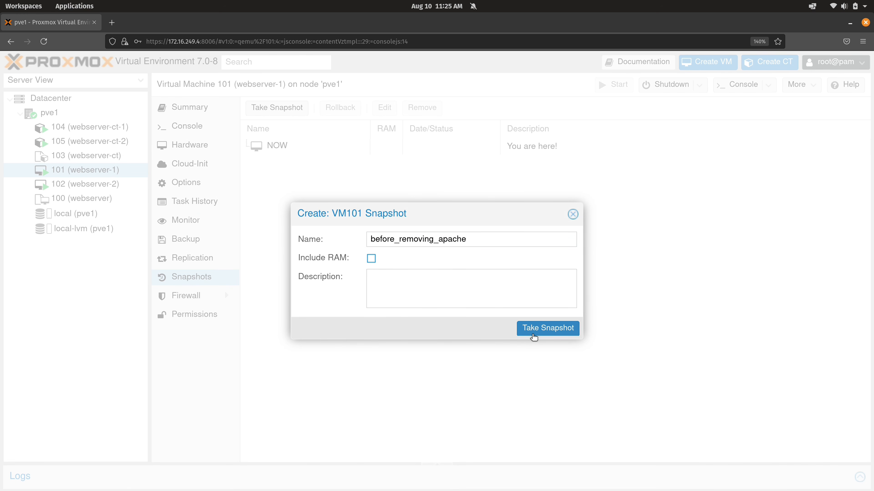
click(533, 332)
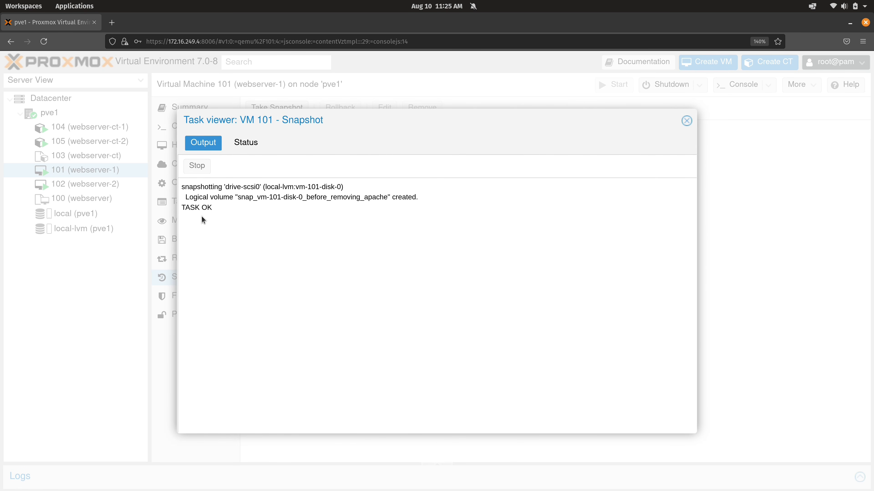
click(686, 121)
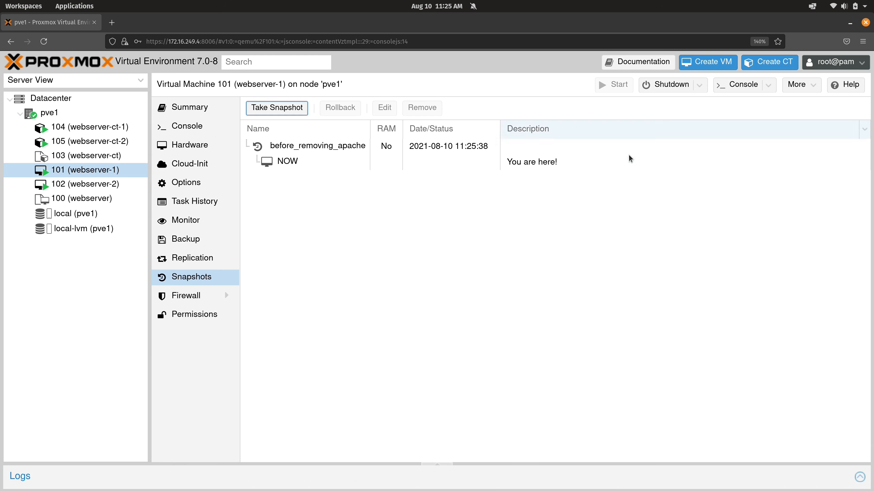
click(338, 148)
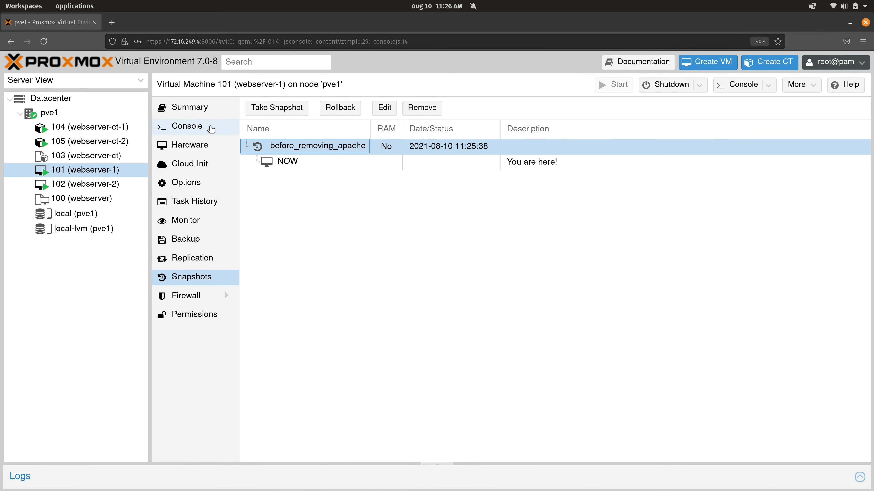
Step: Display webserver-1's network addresses by running ip a on a cleared screen in its VM console
click(210, 128)
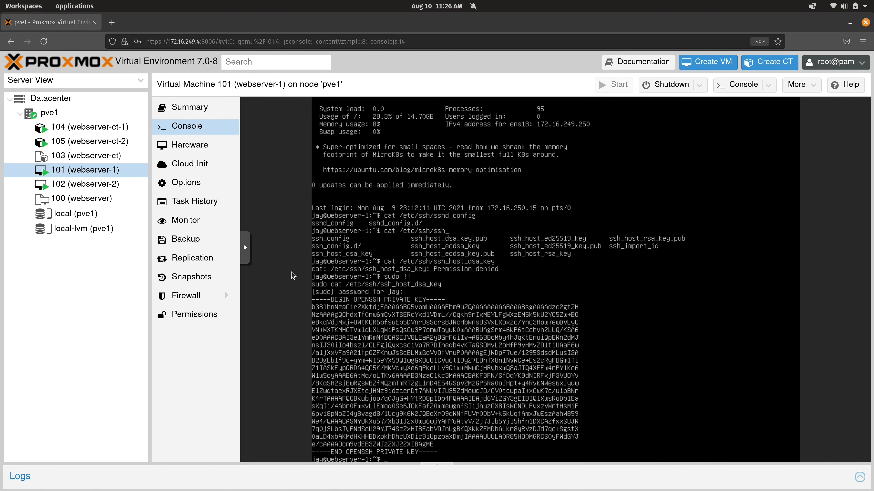
key(ctrl+l)
text(i)
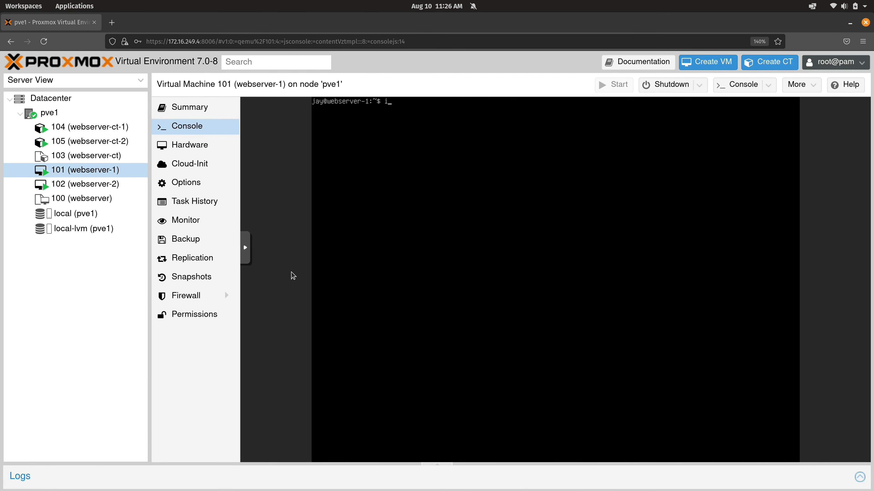
text(p a)
key(Return)
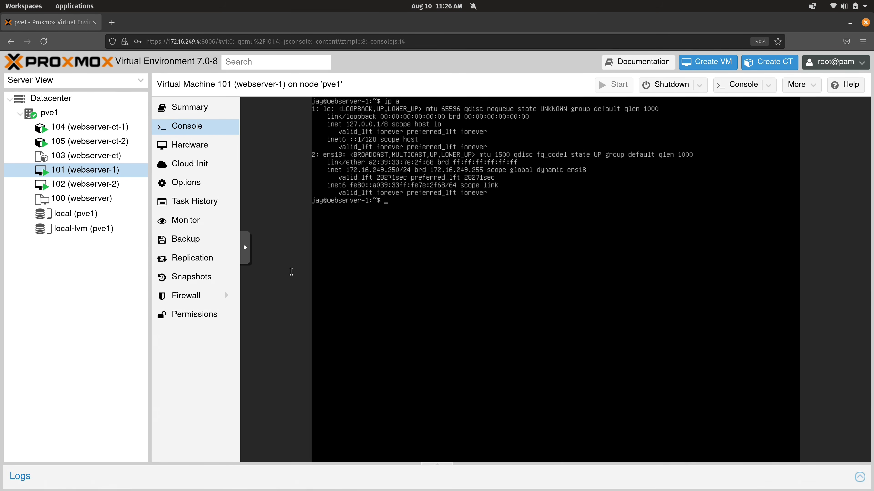
Step: Switch to the local terminal and connect over SSH to 172.16.249.250 with the user's account, entering the account password
key(super+ctrl+Down)
text(ssh)
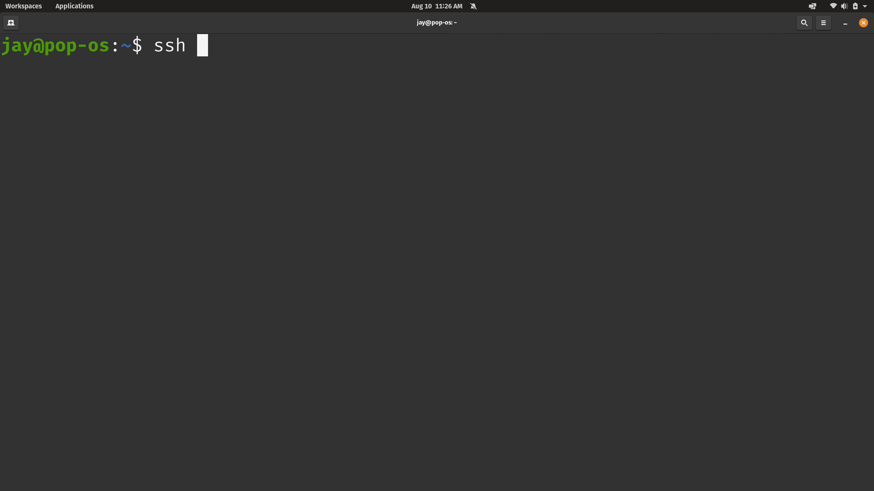
text( jay@172)
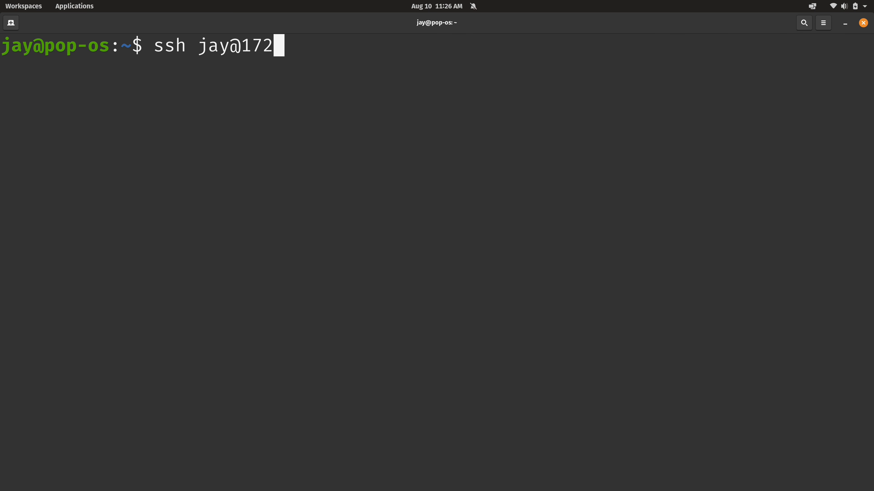
text(.16.249.250)
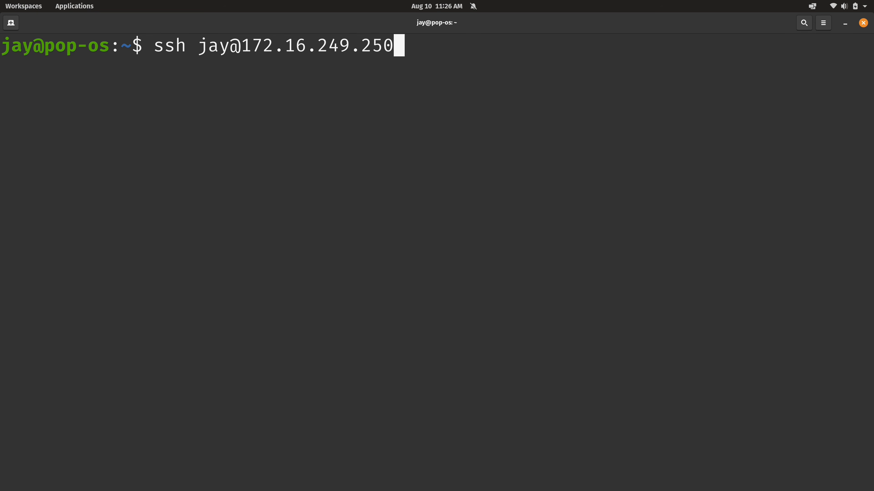
key(Return)
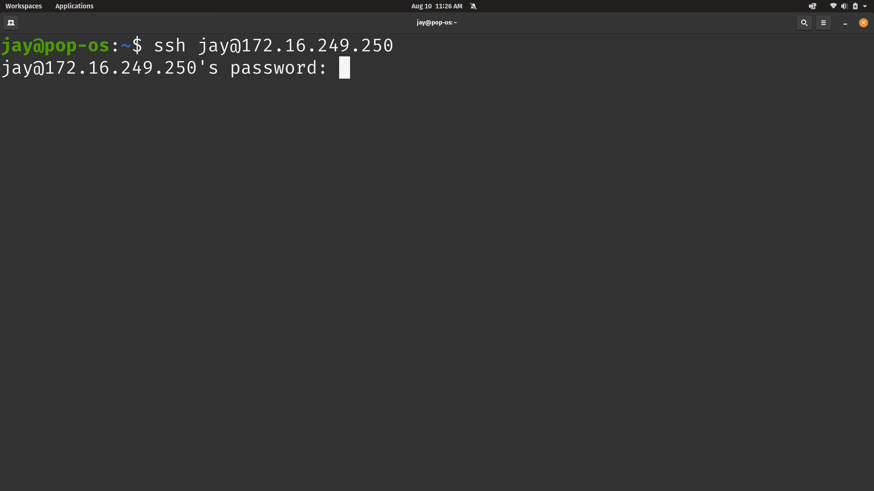
key(Return)
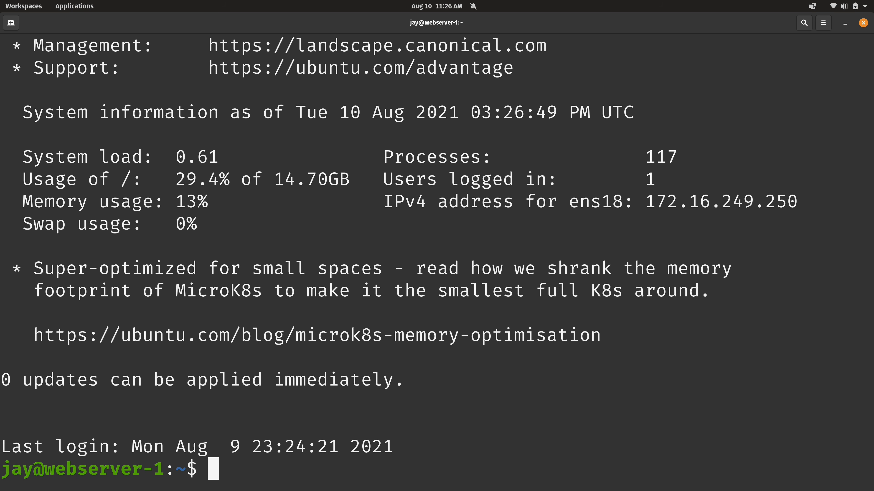
Step: Clear the SSH session's screen and prepare the command sudo apt remove --purge apache2 without running it
key(ctrl+l)
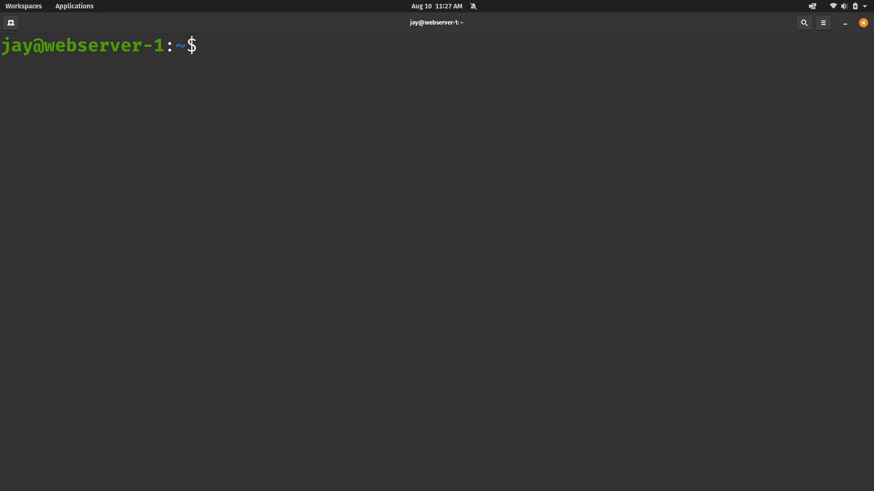
text(sudo apt remove --purge)
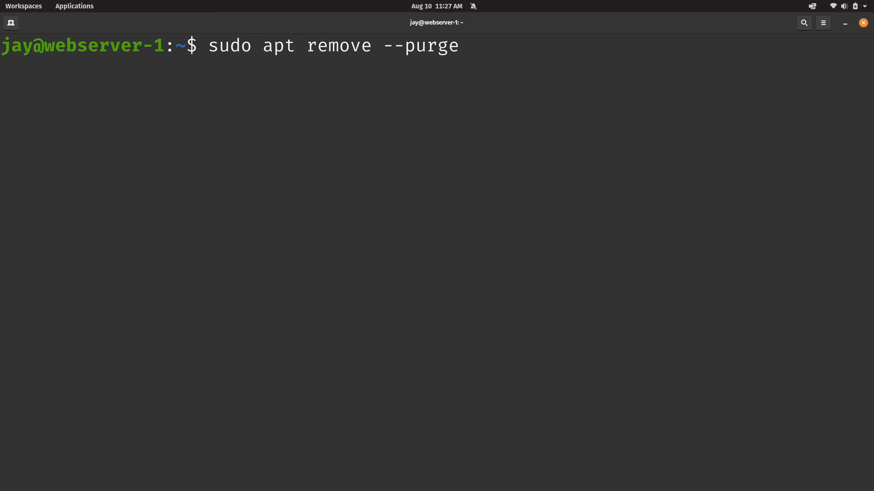
text( apache)
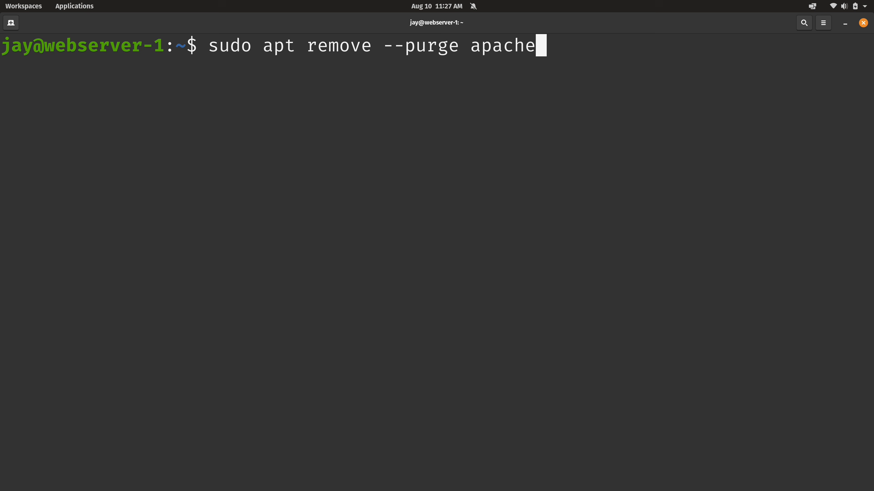
text(2)
Step: Switch to Firefox and open 172.16.249.250 in a new tab to check the web server's page
key(alt+Tab)
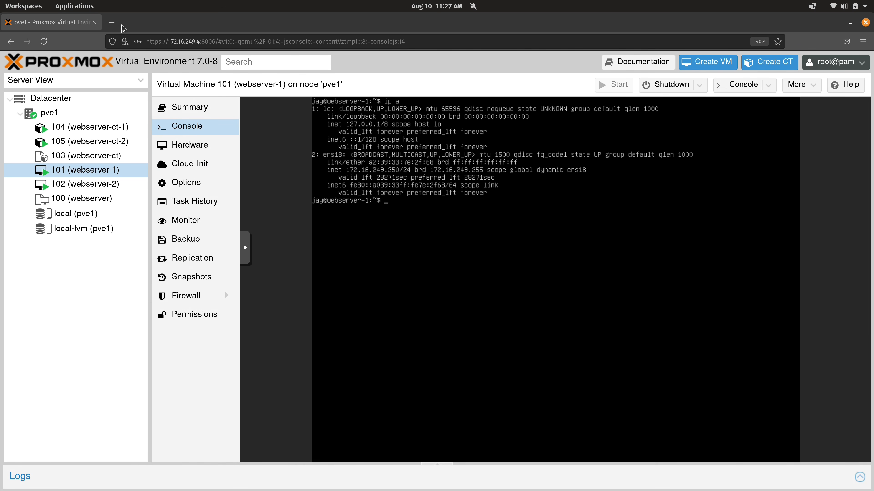
key(ctrl+t)
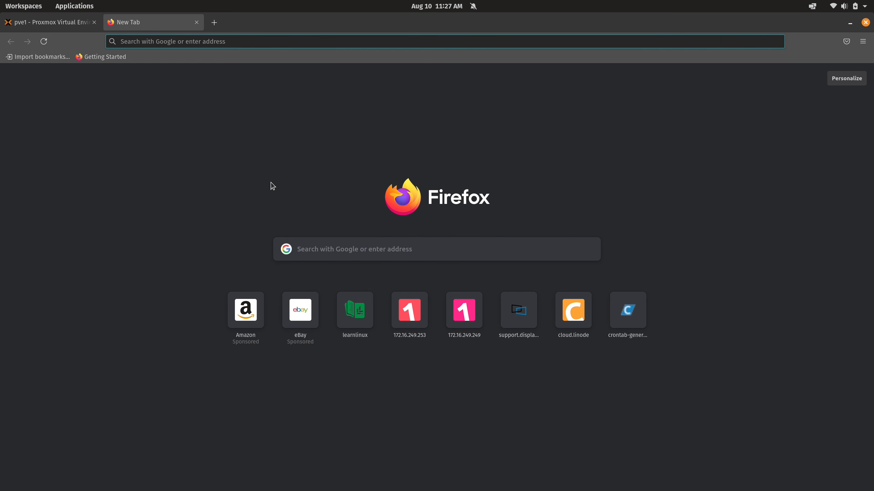
text(172.16.)
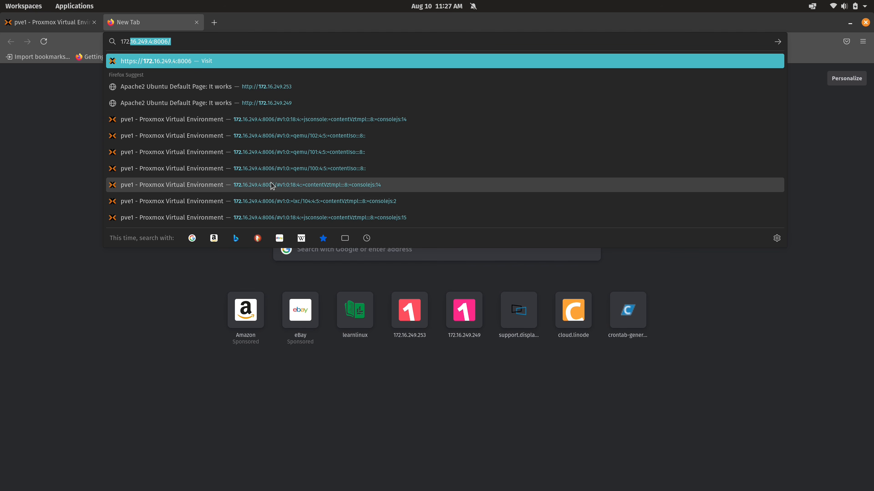
text(249.250)
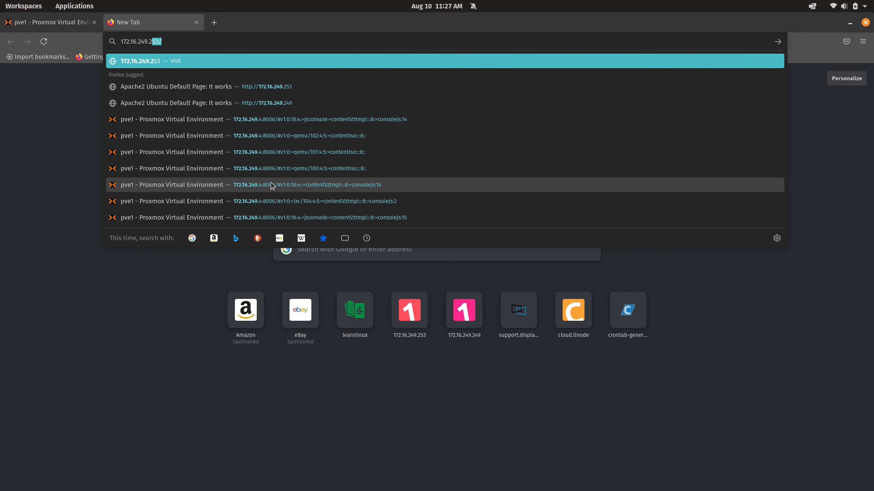
key(Return)
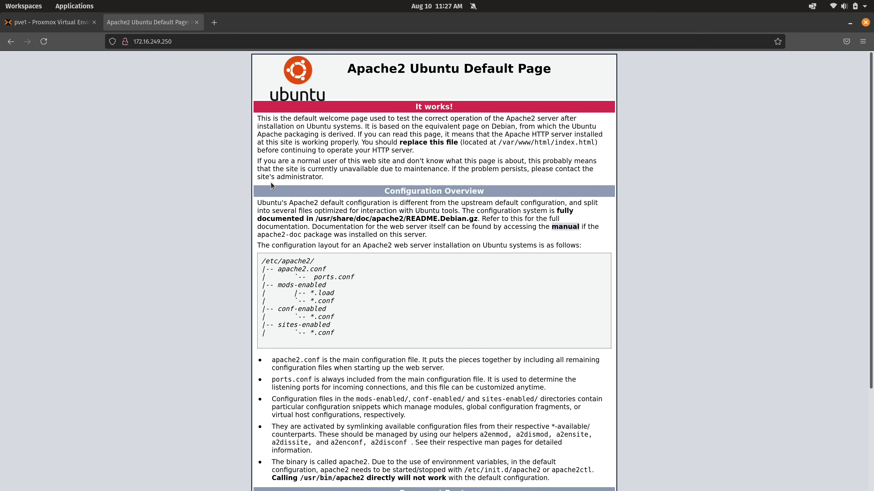
Step: Return to the terminal and run the prepared apache2 purge, entering the sudo password and accepting the removal
key(alt+Tab)
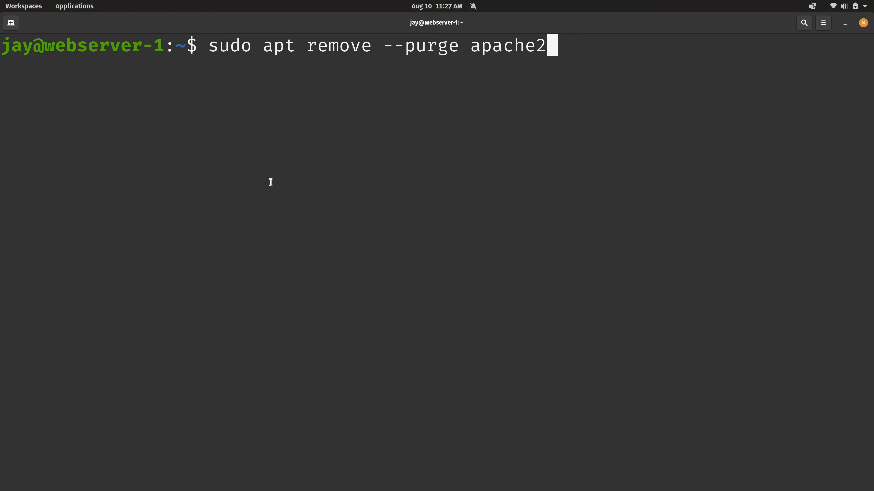
key(Return)
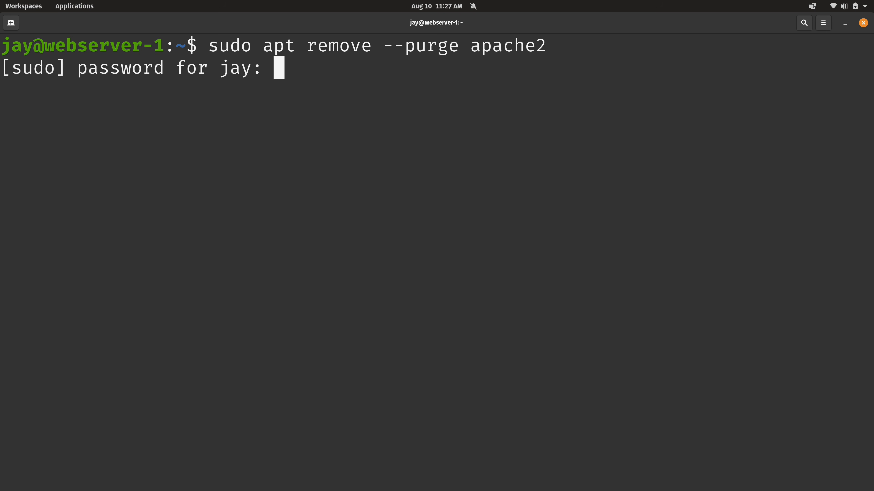
key(Return)
key(Return)
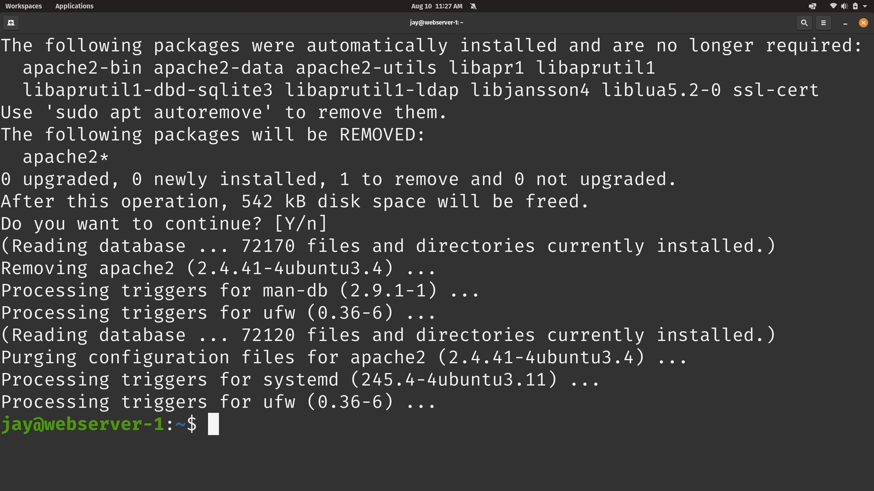
Step: Switch to Firefox and reload the 172.16.249.250 page to check the web server after the removal
key(super+ctrl+Up)
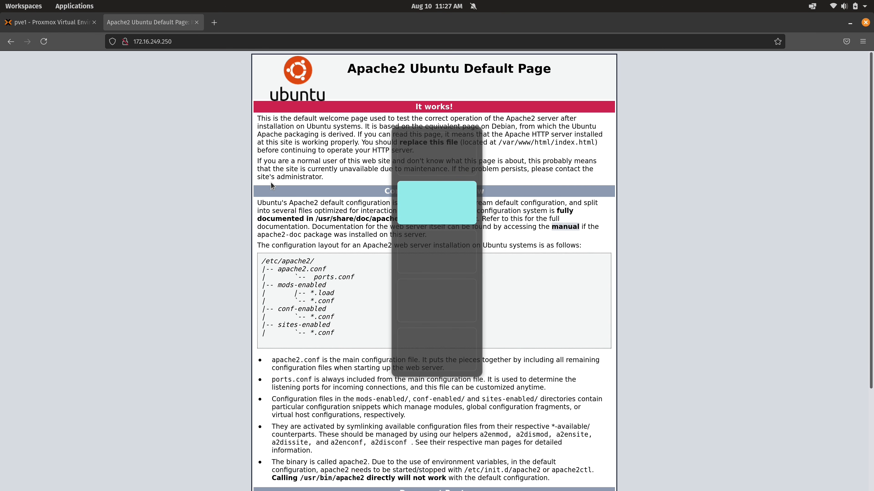
click(41, 43)
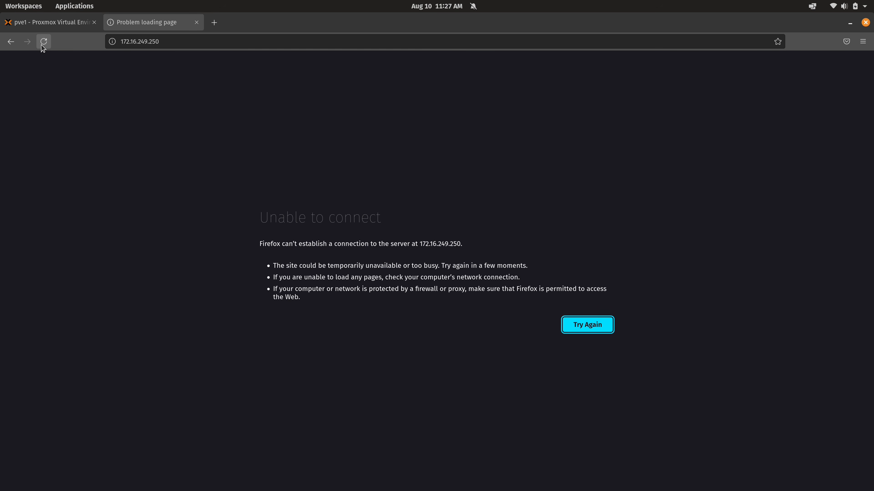
Step: Back in the terminal, clear the screen and install nginx with sudo apt install nginx, accepting the installation
key(super+ctrl+Up)
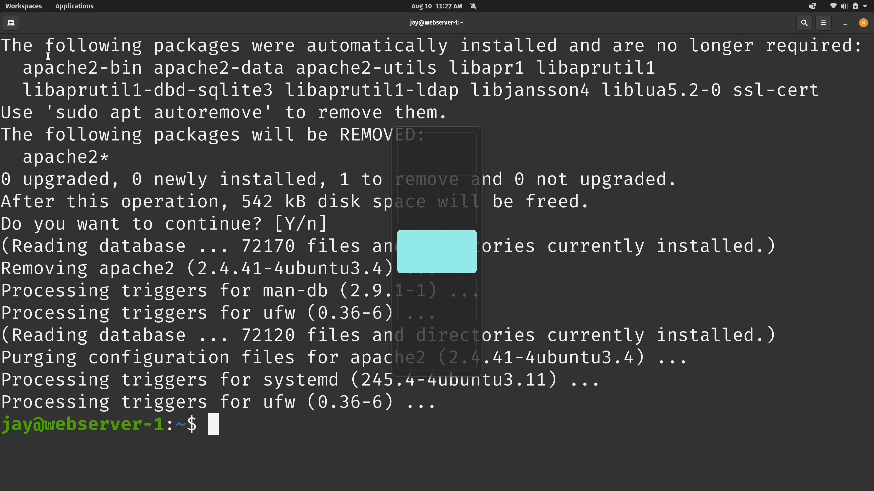
key(ctrl+l)
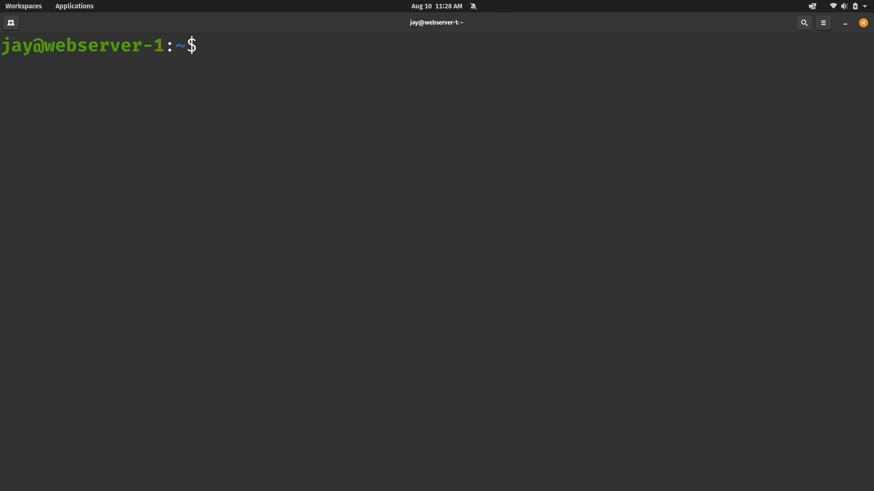
text(sudo apt install nginx)
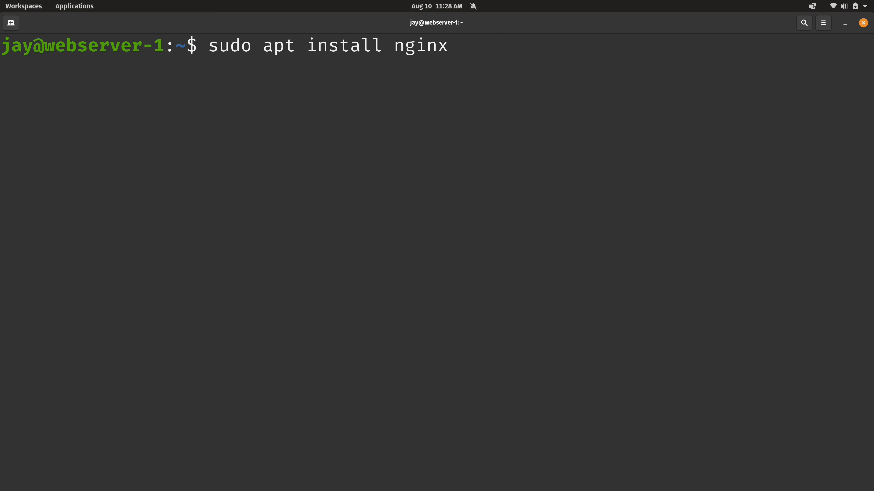
key(Return)
text(y)
key(Return)
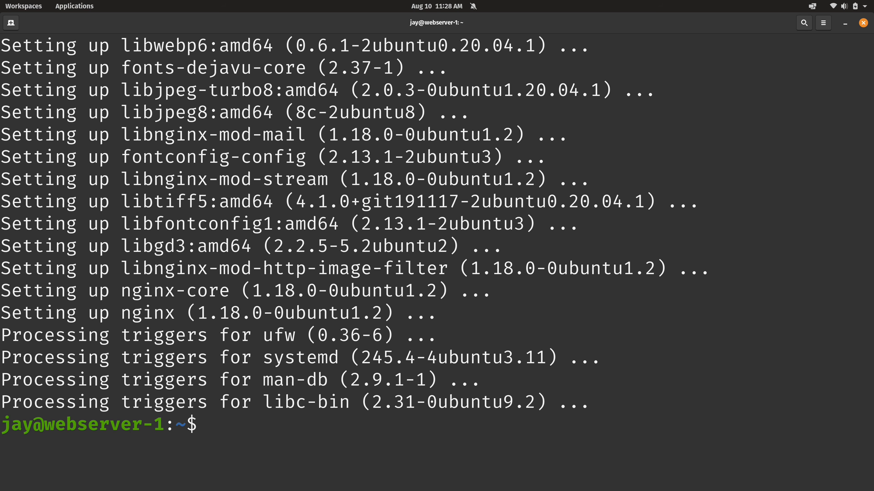
Step: Clear the terminal, switch to Firefox and reload the 172.16.249.250 page to check the web server after the nginx installation
key(ctrl+l)
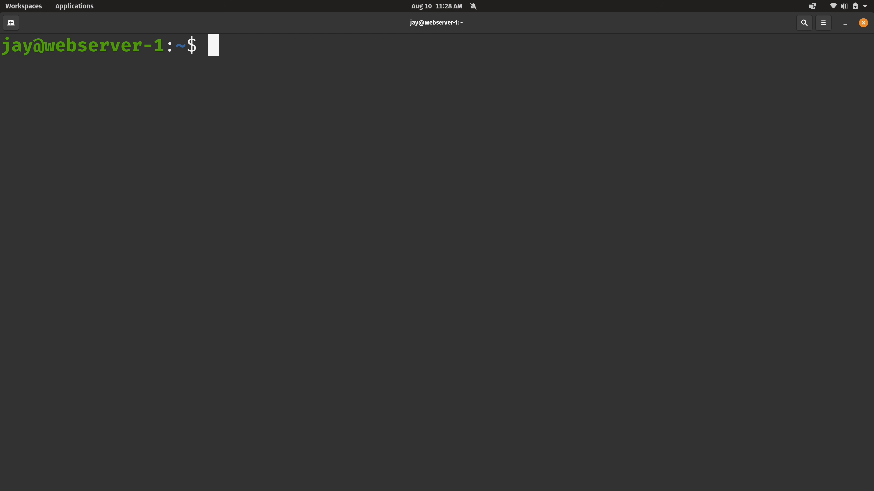
key(ctrl+super+Up)
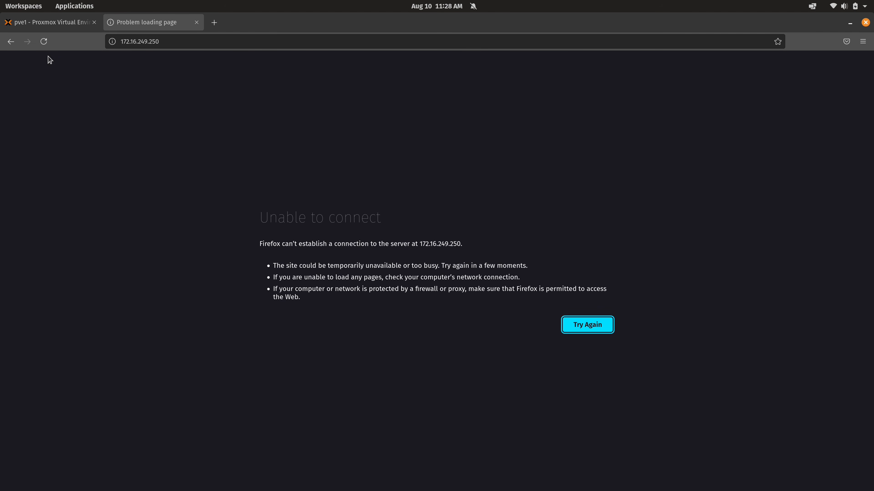
click(44, 41)
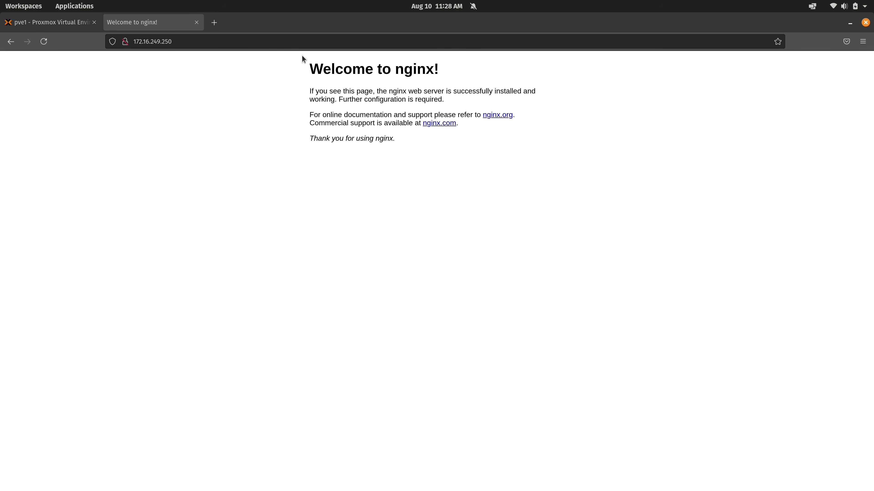
drag(310, 68, 458, 72)
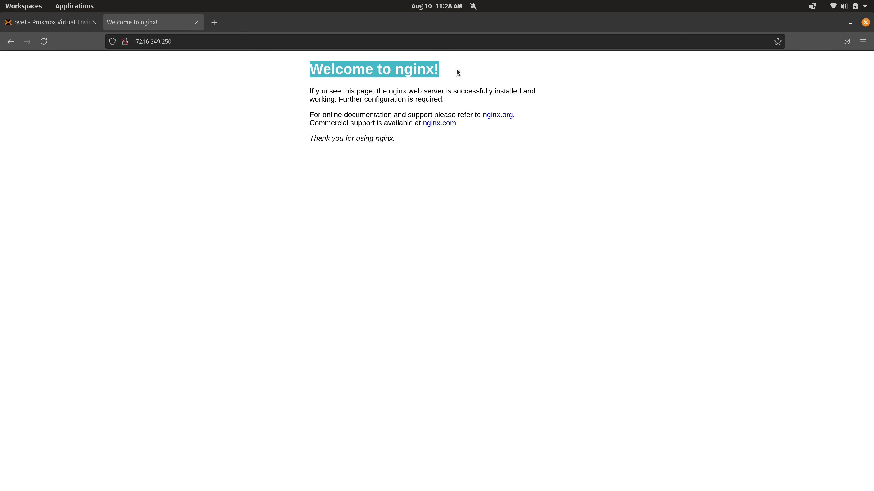
click(411, 204)
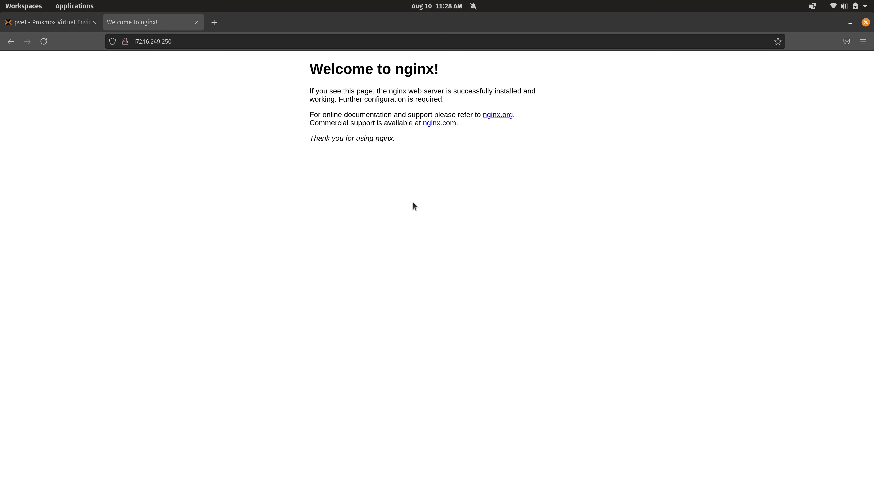
Step: In Proxmox, roll webserver-1 back to the before_removing_apache snapshot and confirm the rollback
click(57, 23)
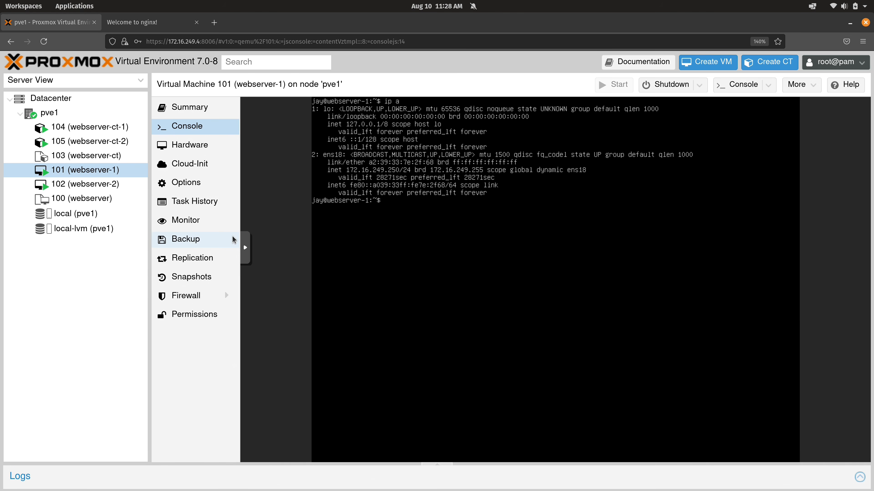
click(208, 277)
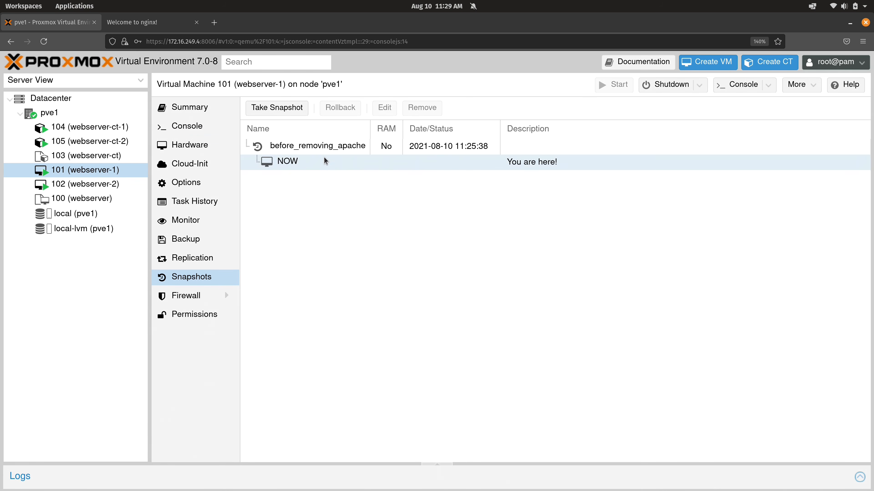
click(328, 147)
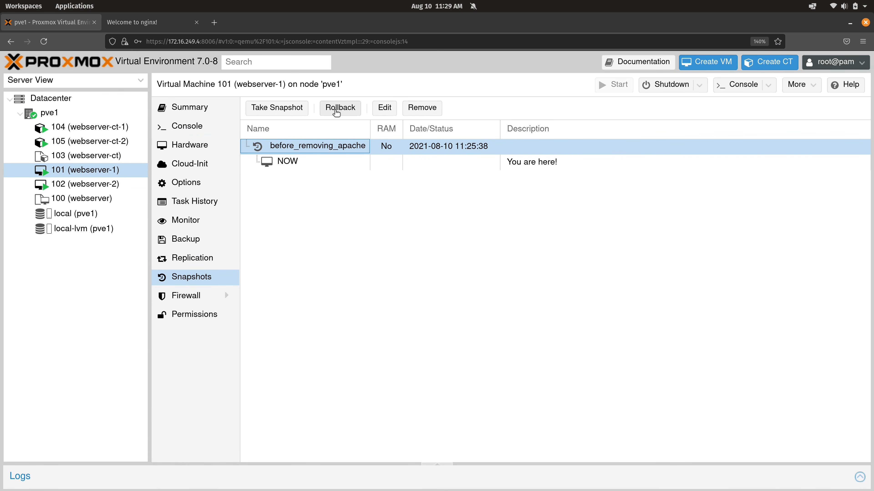
click(335, 114)
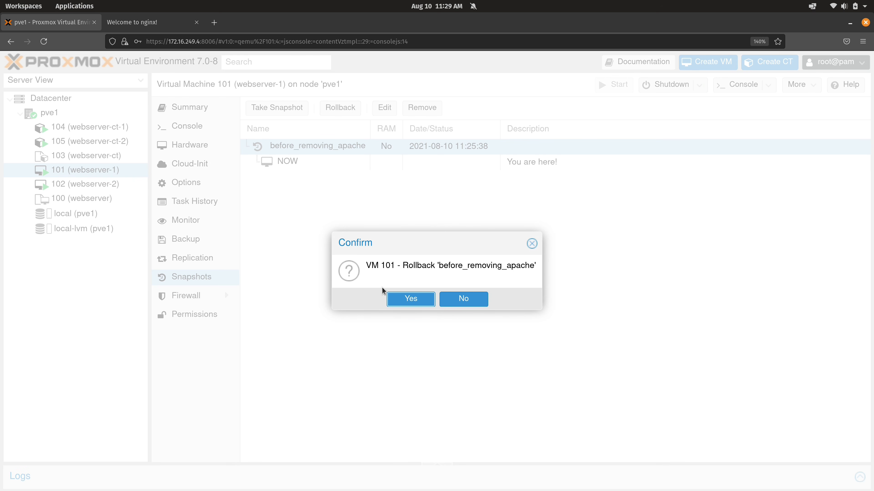
click(404, 304)
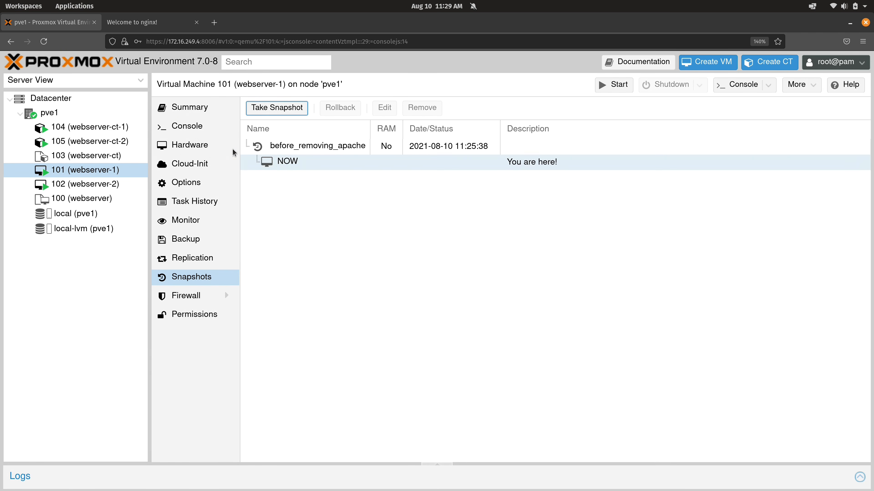
Step: Open the console of VM 101 (webserver-1) and start the virtual machine
click(203, 125)
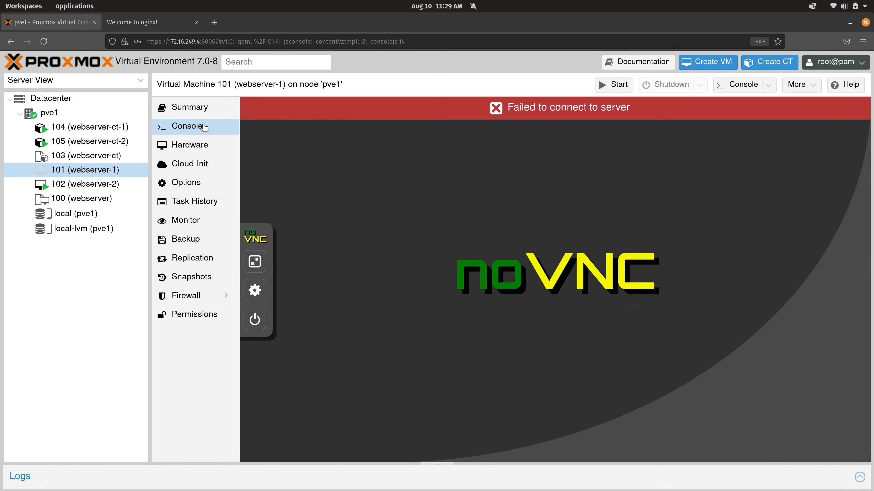
right_click(118, 176)
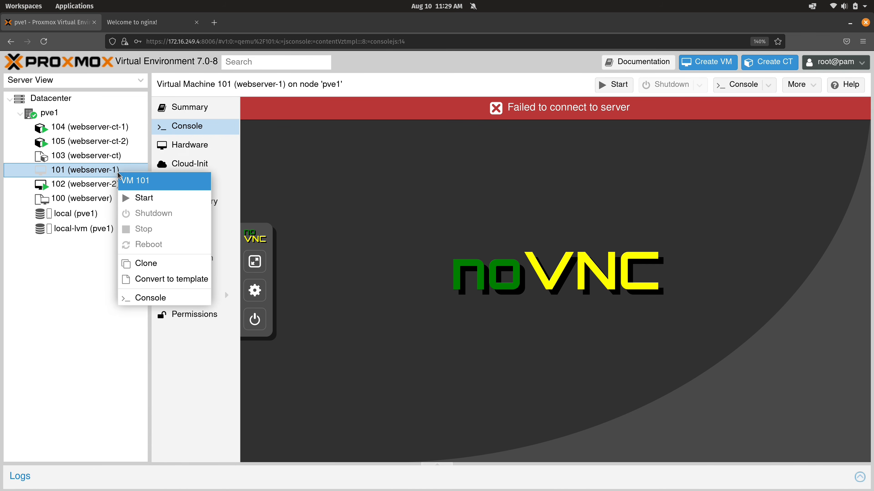
click(129, 199)
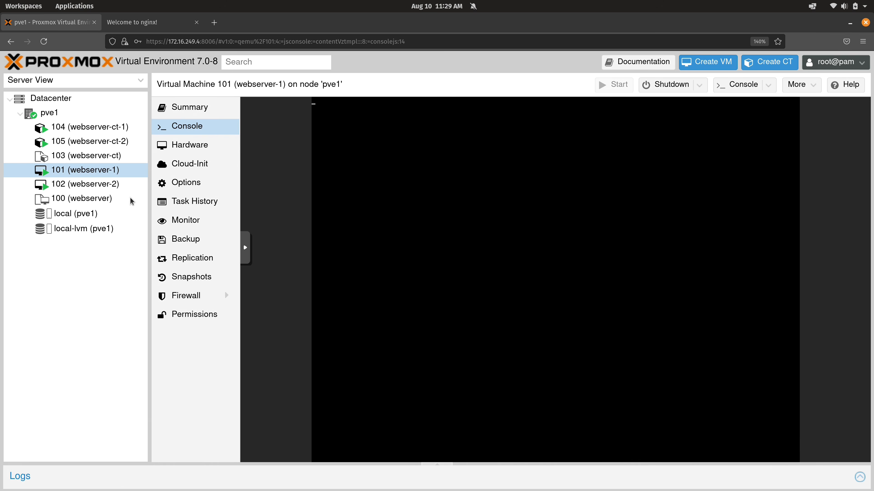
Step: Reload the 172.16.249.250 page to check the web server after the rollback, and close its browser tab
click(145, 23)
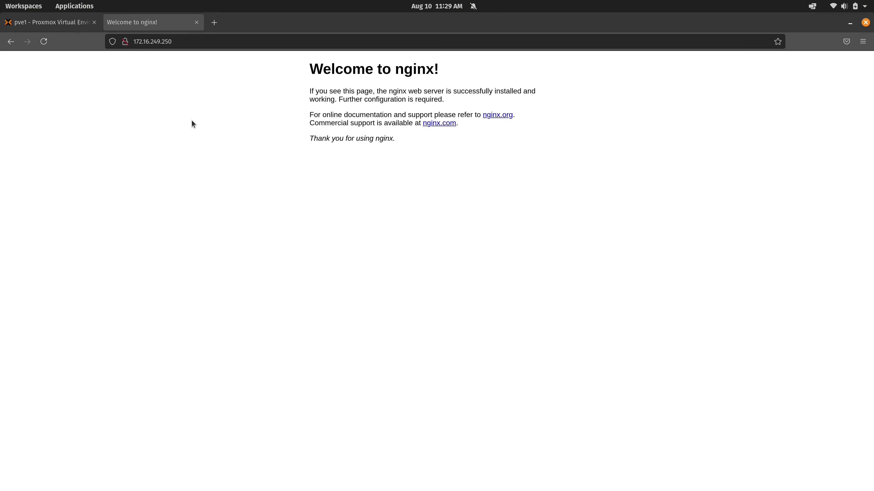
click(43, 42)
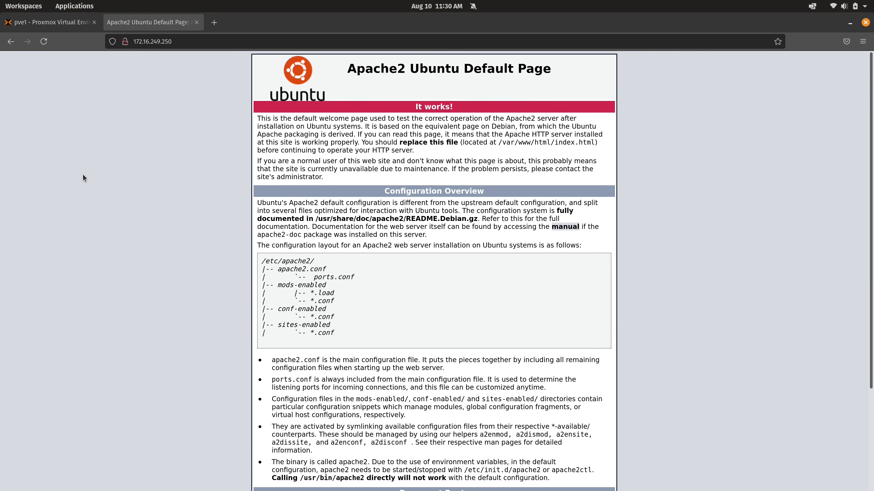
click(197, 22)
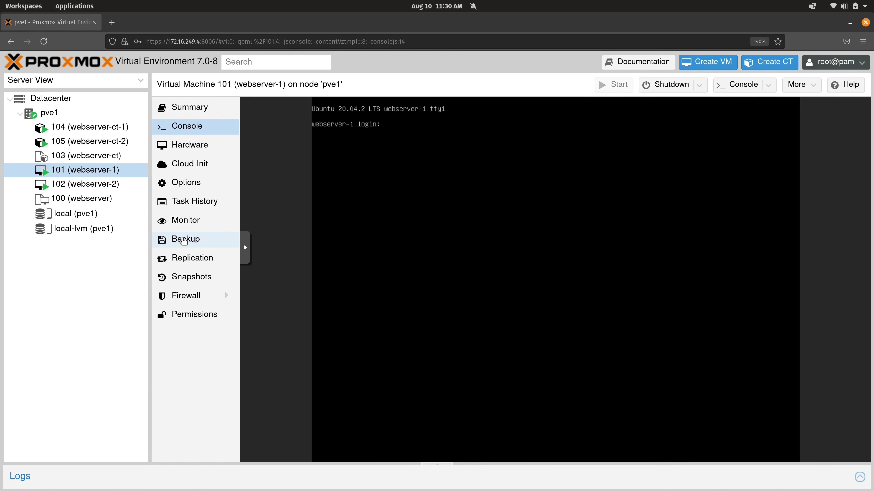
Step: Begin a new backup of webserver-1 and choose local as its storage
click(183, 241)
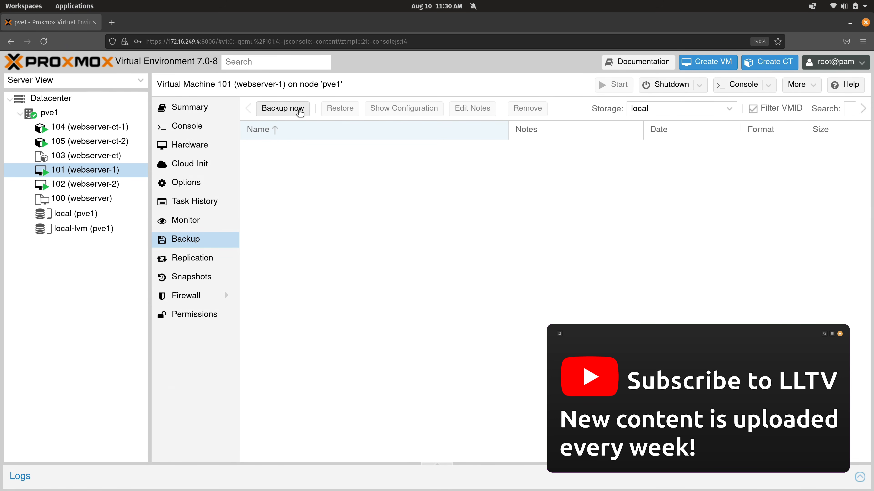
click(300, 112)
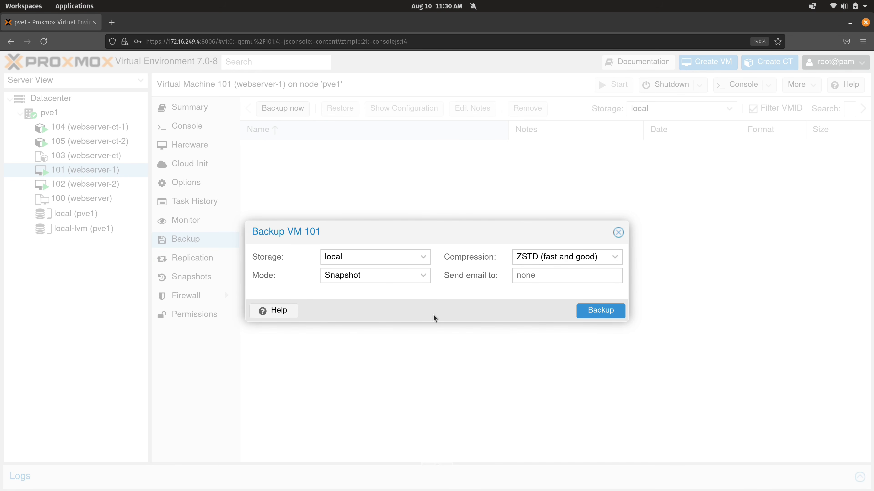
click(424, 259)
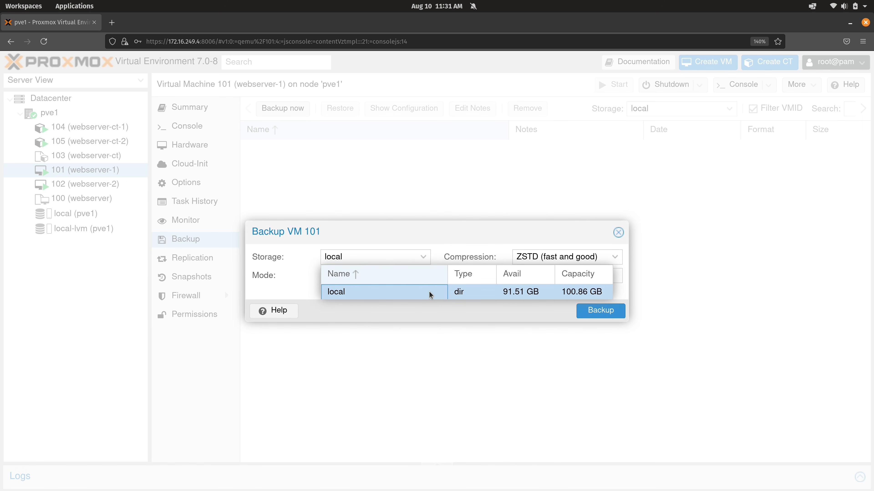
click(508, 296)
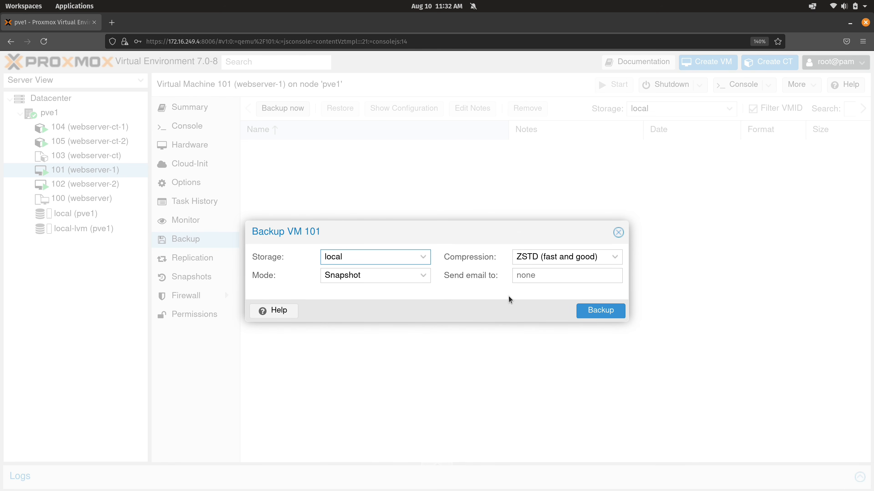
Step: Try the Stop mode and the Suspend mode for the VM 101 backup
click(424, 276)
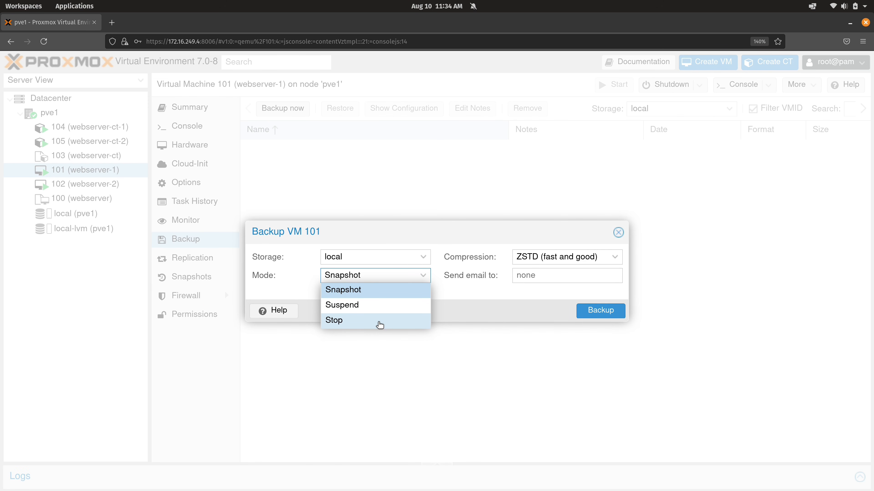
click(338, 323)
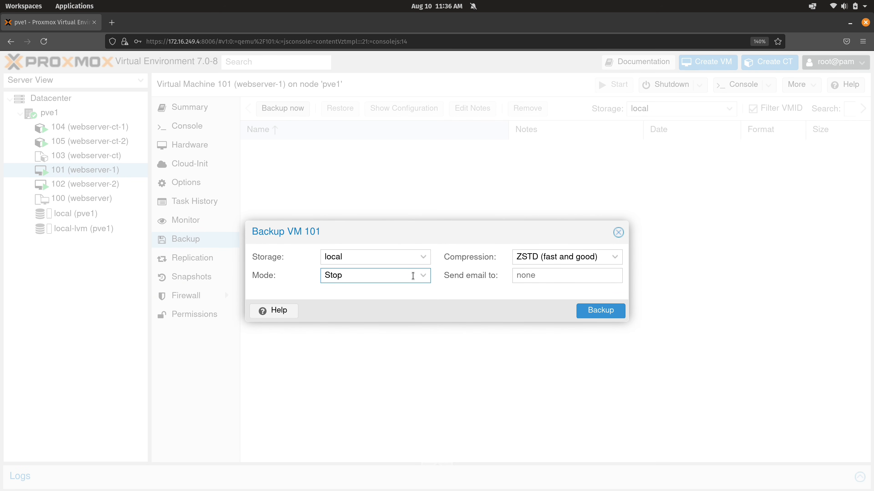
click(430, 280)
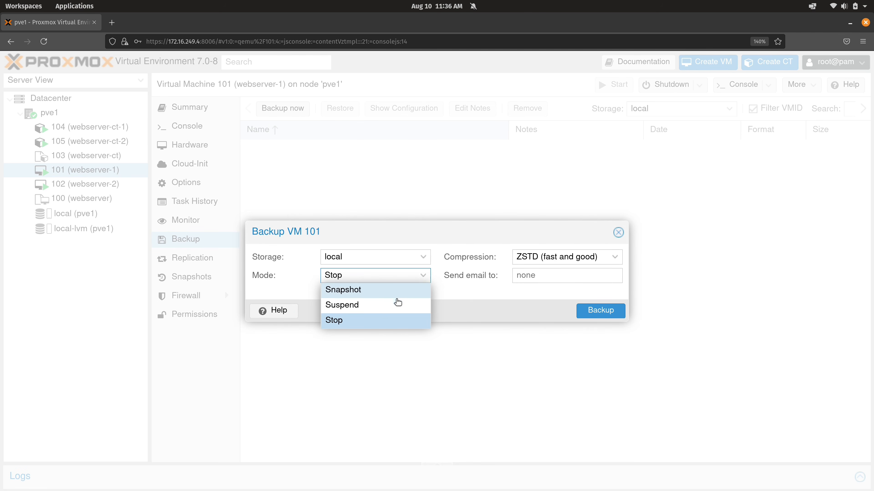
click(396, 309)
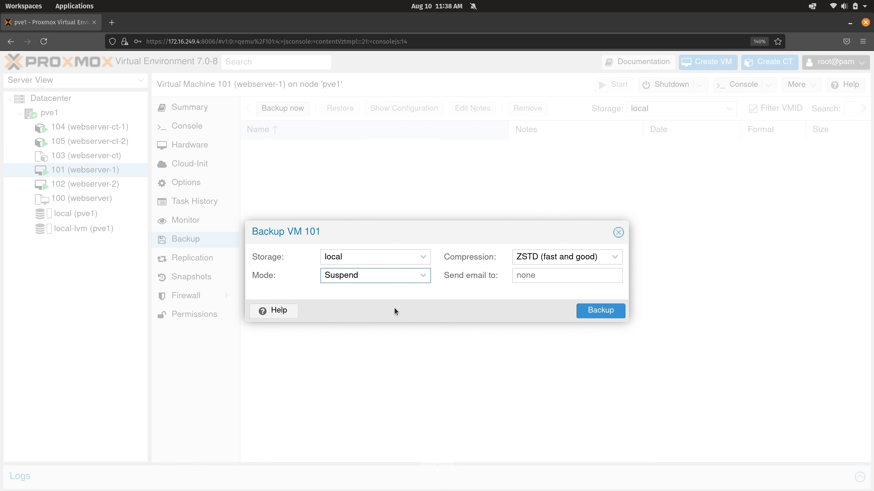
Step: Set the backup mode to Snapshot, run the VM 101 backup, and close the task output after reviewing the fs-freeze line
click(414, 279)
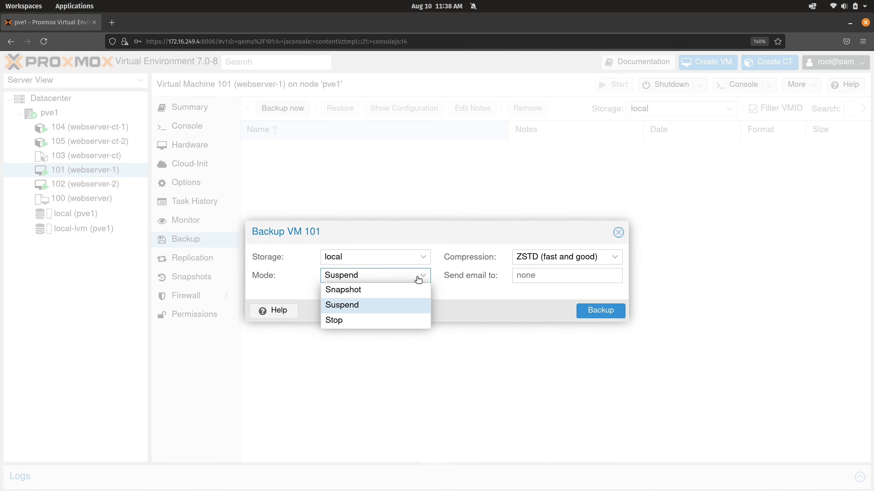
click(392, 289)
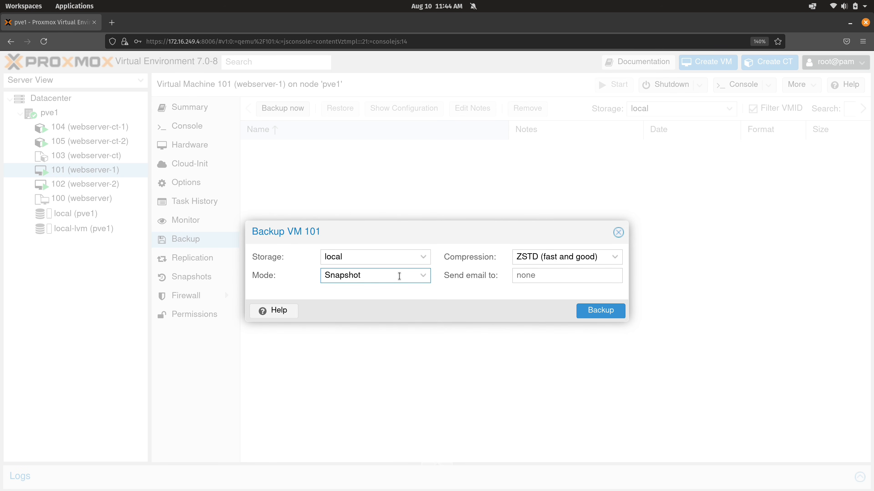
click(585, 307)
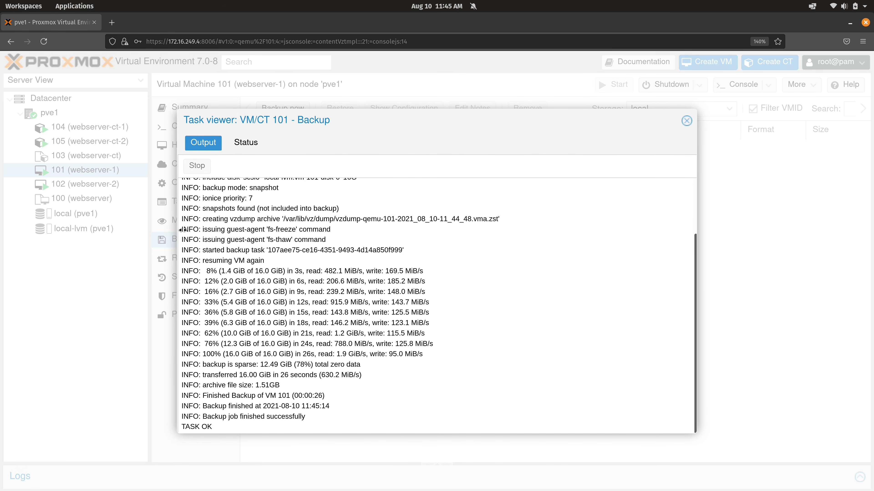
drag(182, 230, 355, 236)
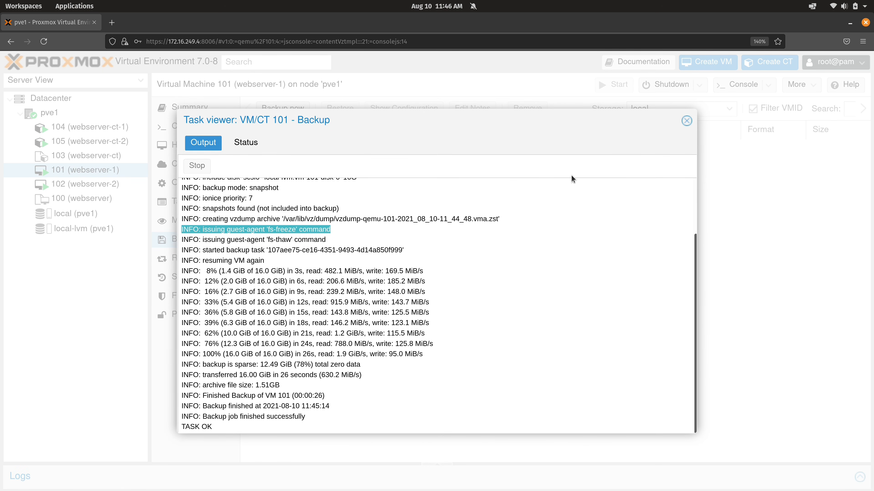
click(687, 120)
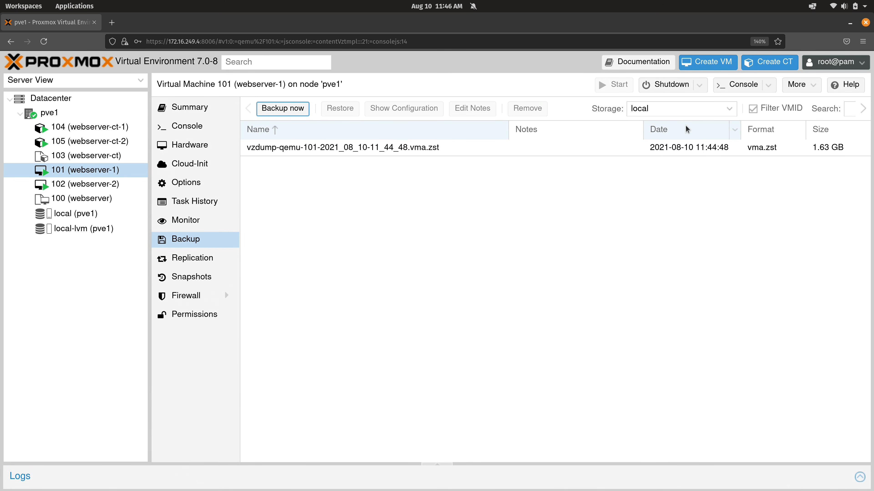
Step: Try to restore VM 101 from the vzdump-qemu-101-2021_08_10-11_44_48.vma.zst backup, accepting the data erasure, and close the task output
click(470, 151)
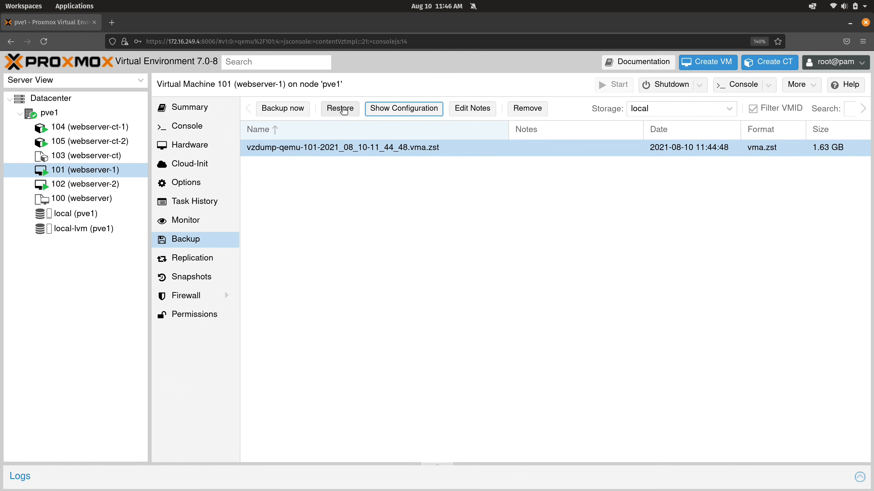
click(342, 109)
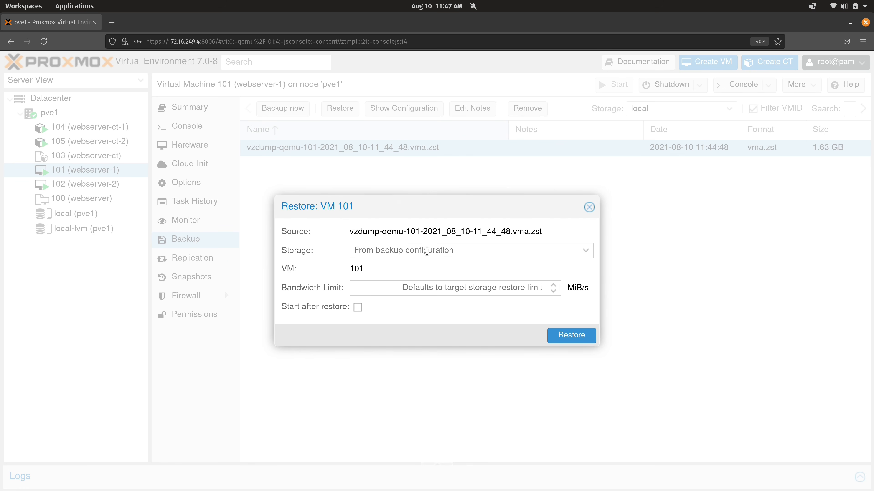
click(573, 337)
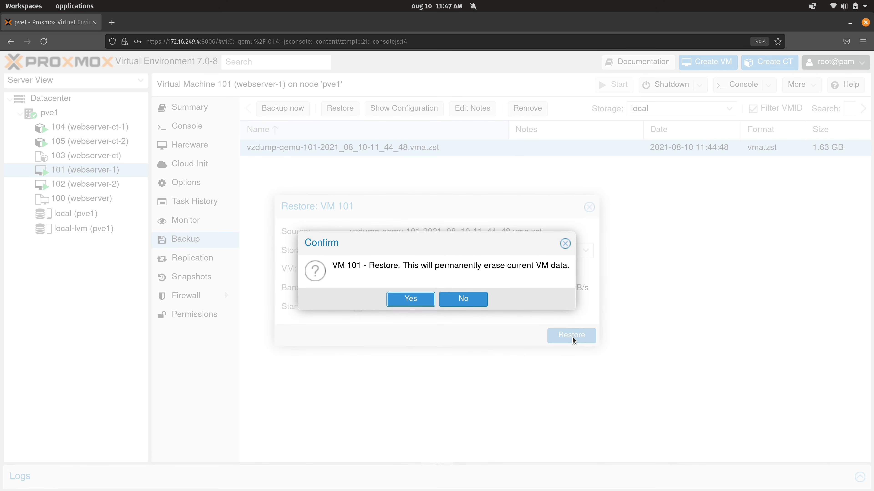
click(416, 303)
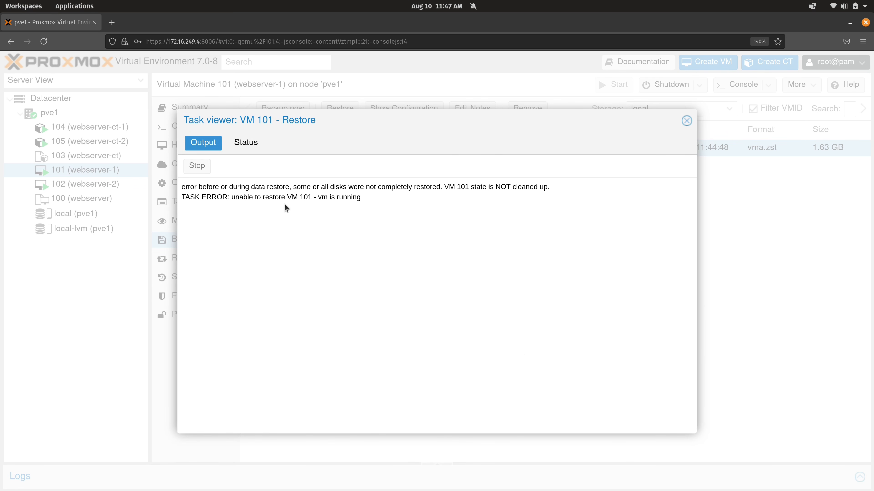
click(687, 120)
Step: Shut down virtual machine 101 (webserver-1) and confirm the shutdown
right_click(106, 176)
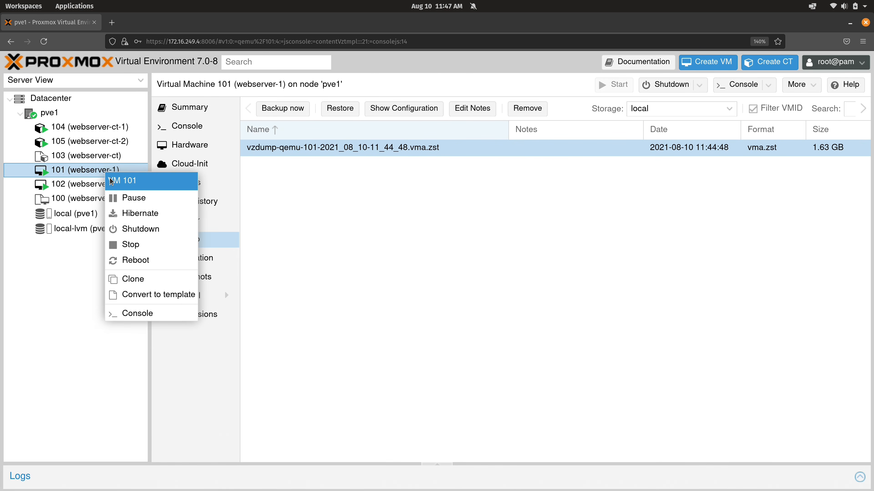
click(140, 229)
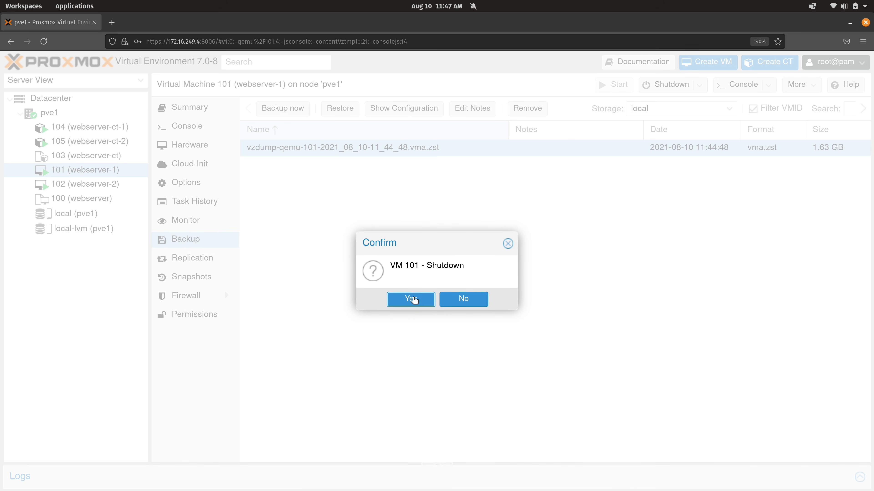
click(414, 300)
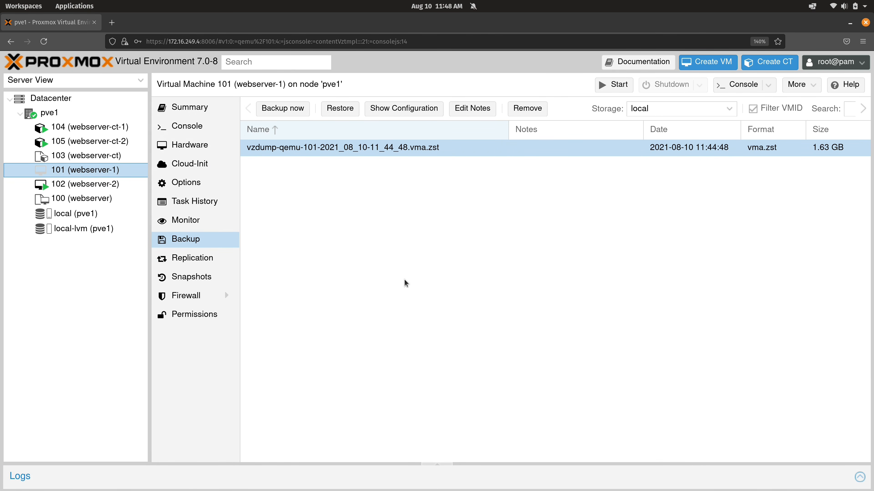
Step: Restore VM 101 from its backup with Start after restore enabled, accept the data erasure, and open the restored machine's console
click(348, 109)
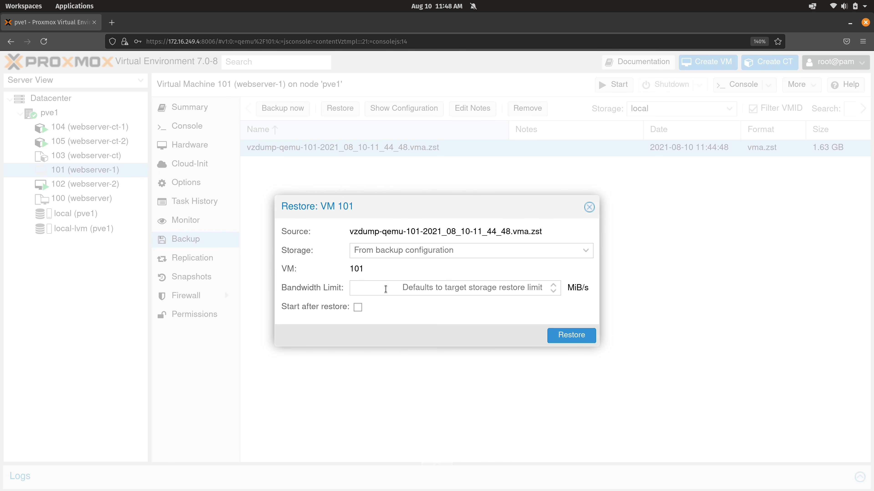
click(358, 306)
click(550, 338)
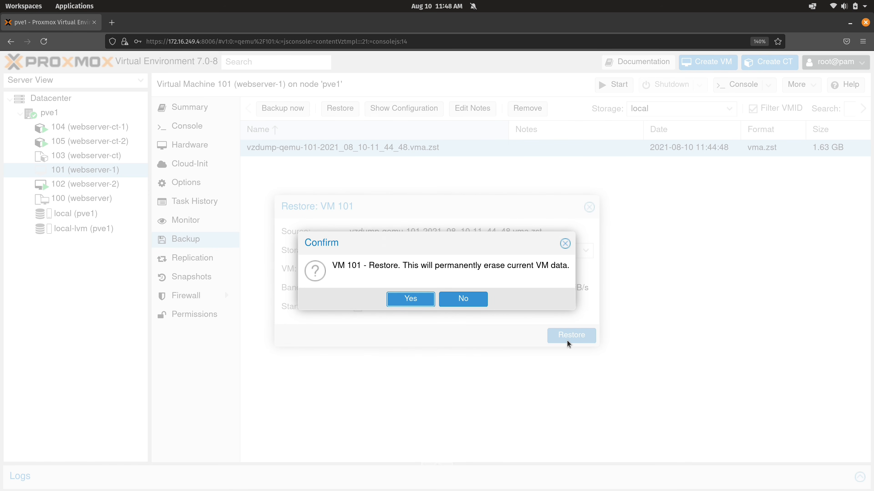
click(411, 302)
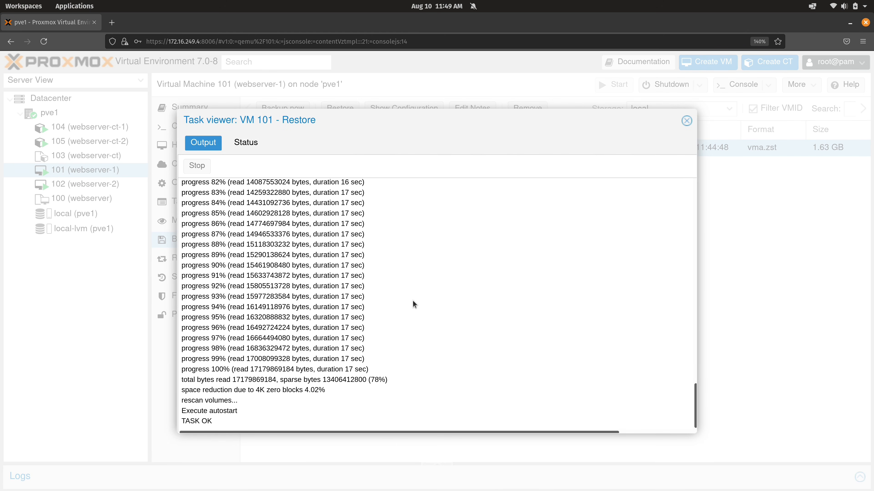
click(686, 120)
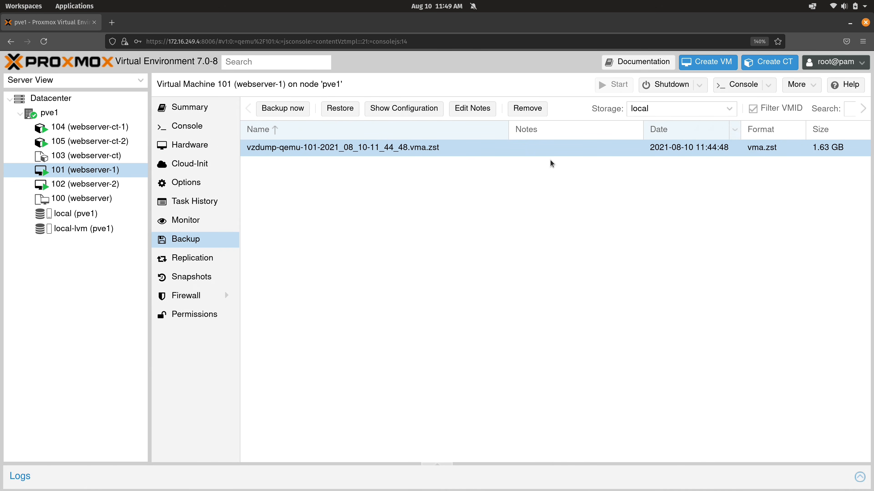
click(209, 132)
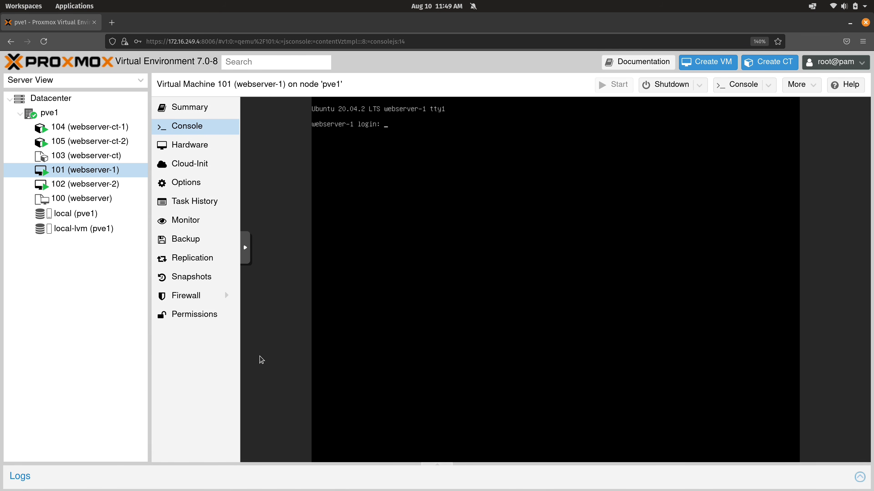
Step: Begin a new Datacenter-level backup job, keep all nodes included, and set its day of week to Friday
click(46, 99)
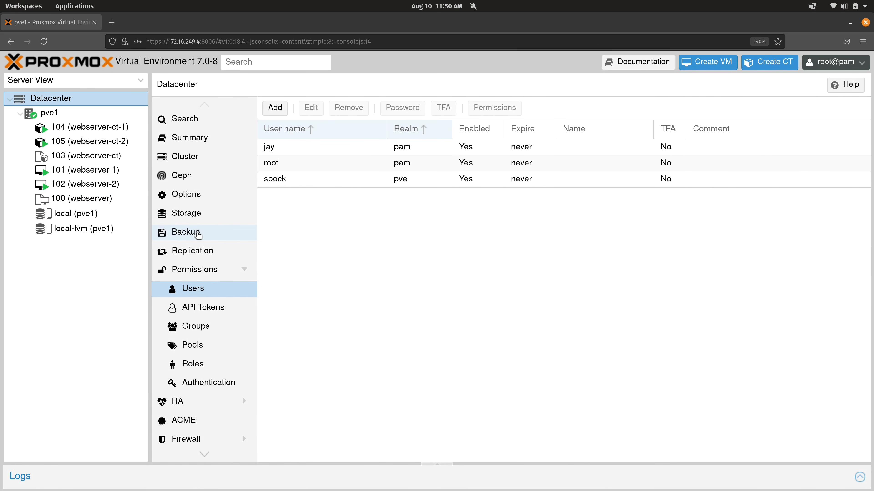
click(197, 234)
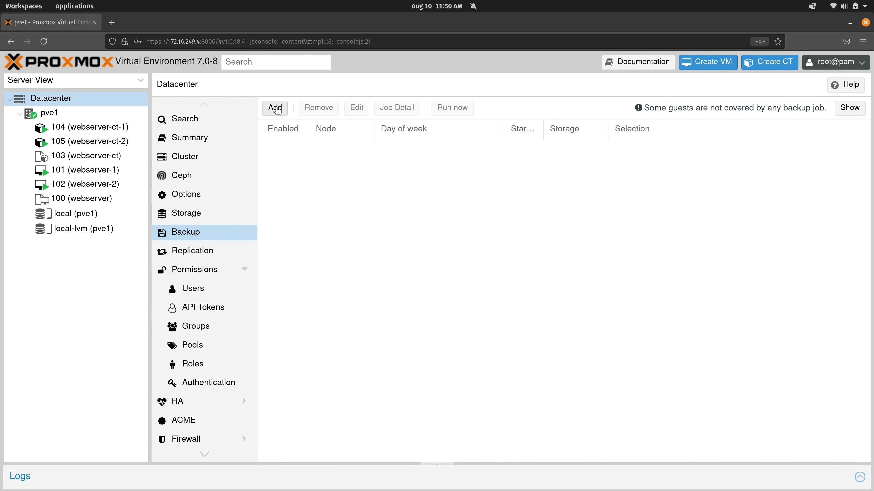
click(277, 109)
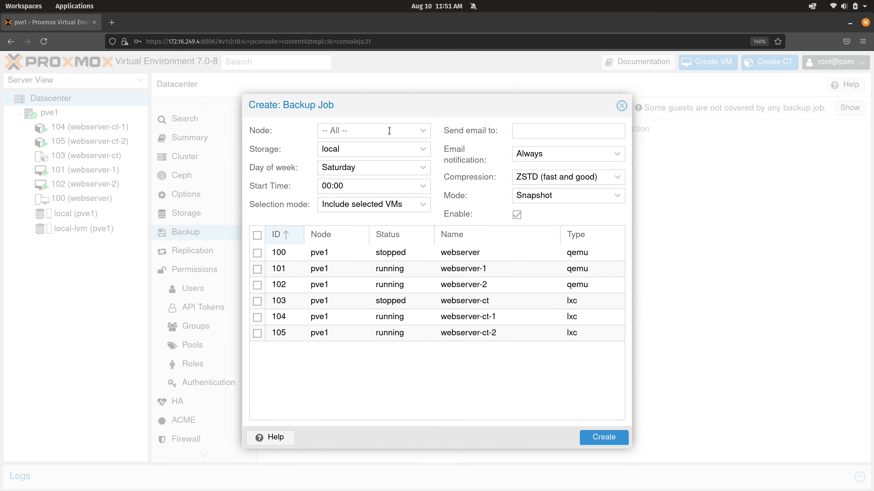
click(423, 131)
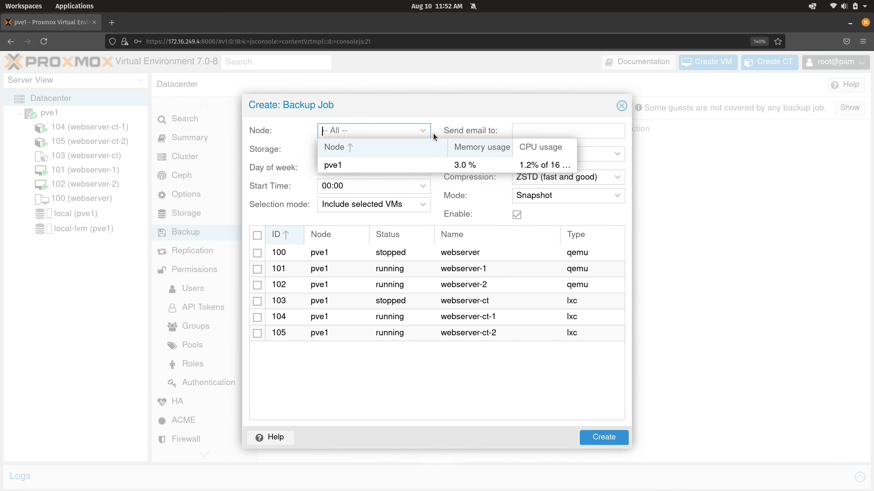
click(432, 118)
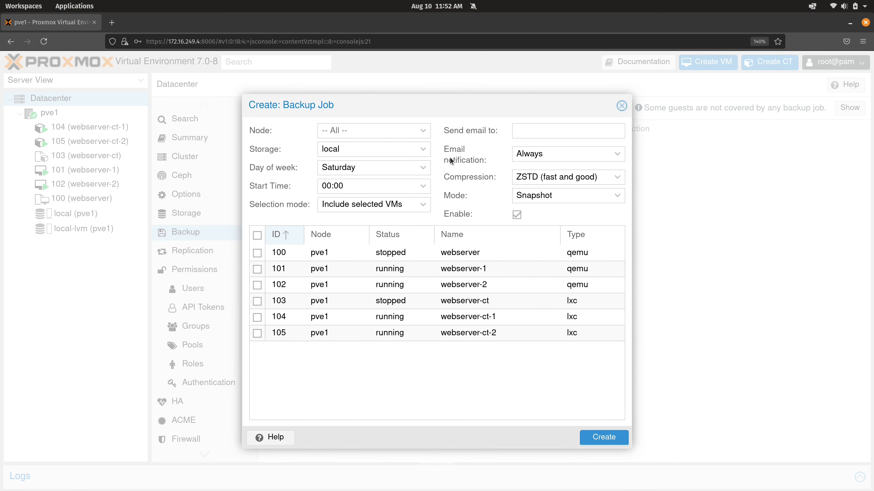
click(424, 168)
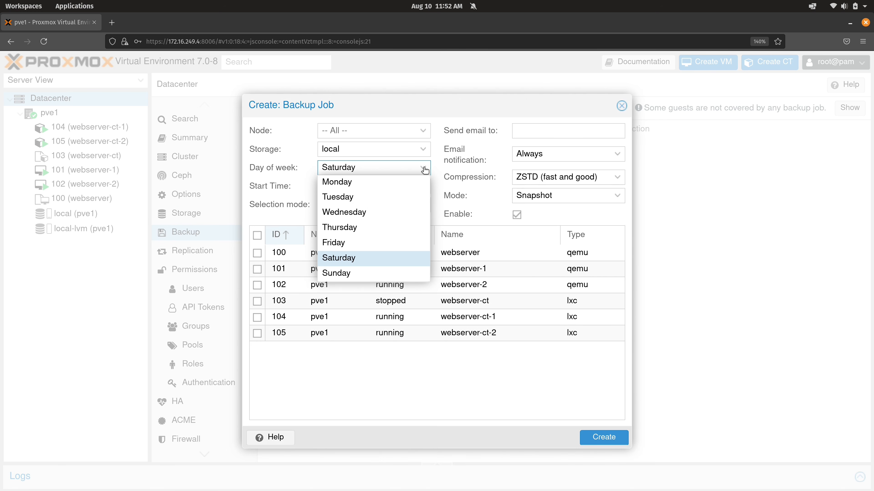
click(350, 246)
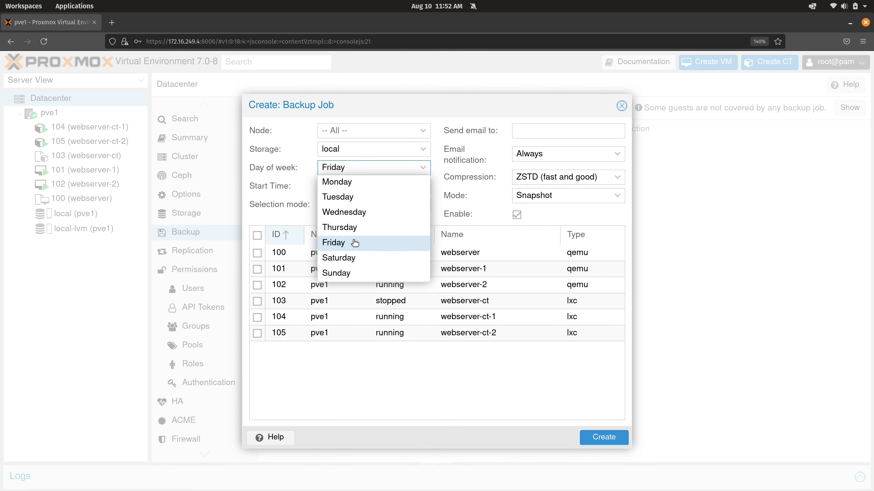
Step: Try adding Wednesday and Sunday to the backup job's days, then deselect both
click(351, 217)
click(354, 274)
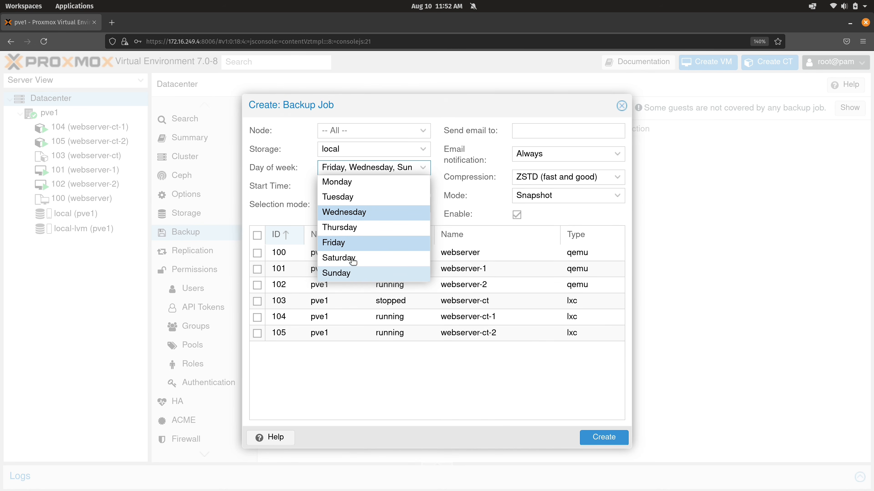
click(350, 213)
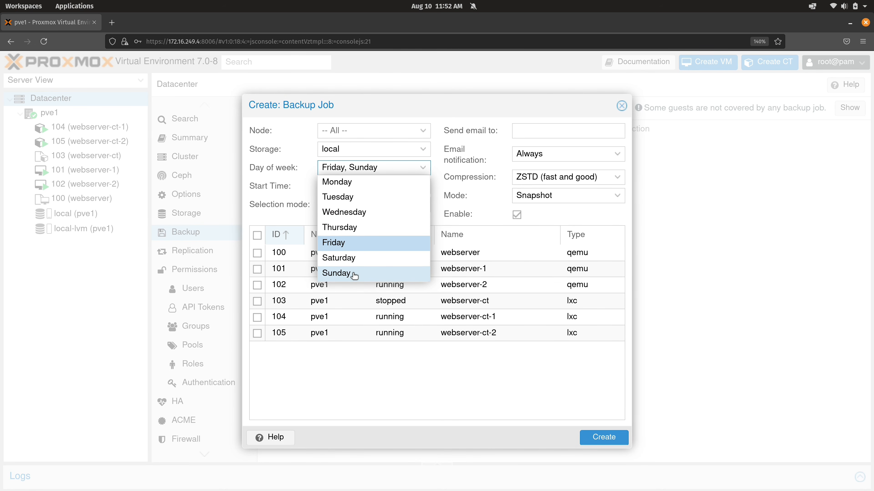
click(354, 274)
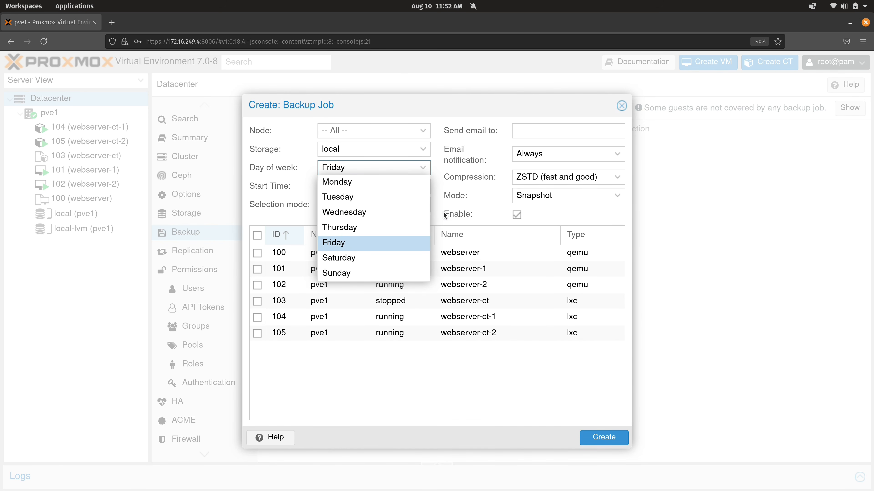
Step: Set the backup job's start time to 01:00
click(439, 161)
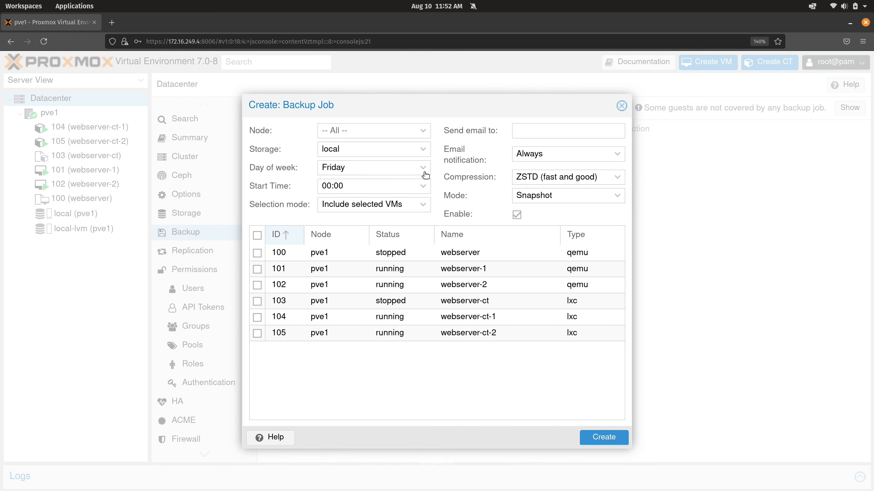
click(423, 186)
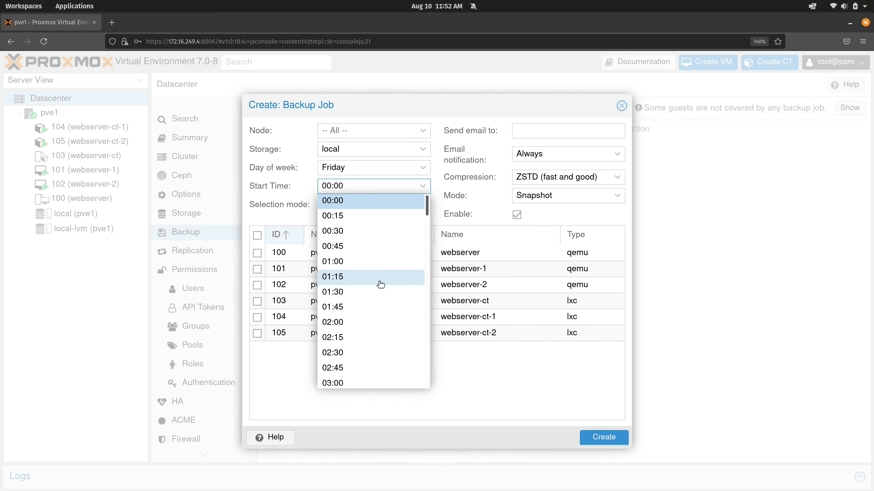
click(372, 264)
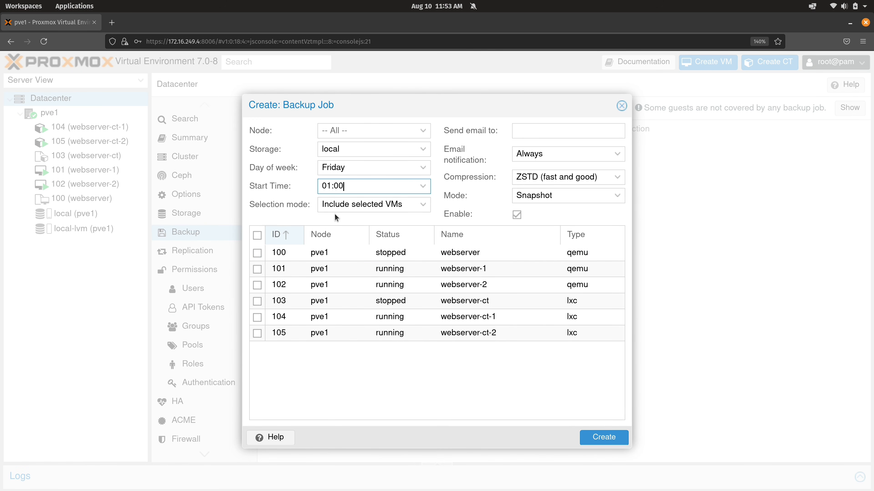
Step: Try including guests 101, 103 and 105 individually in the backup job, then deselect them
click(257, 269)
click(260, 300)
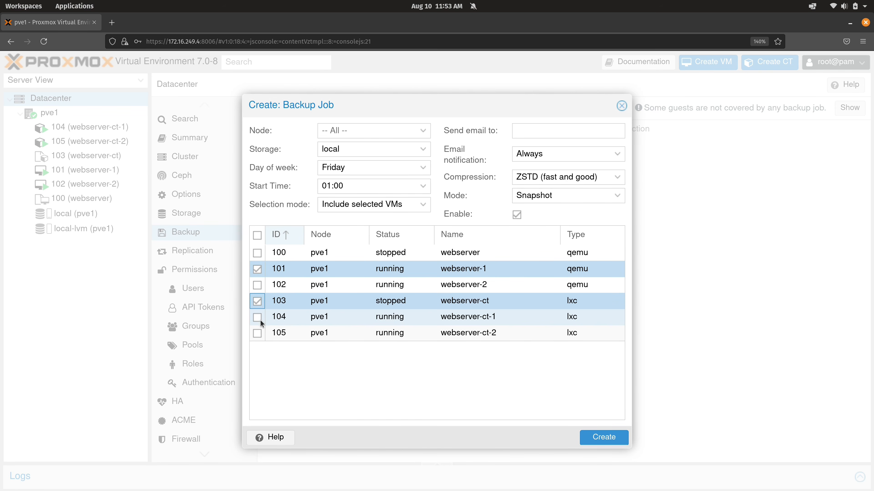
click(258, 333)
click(258, 333)
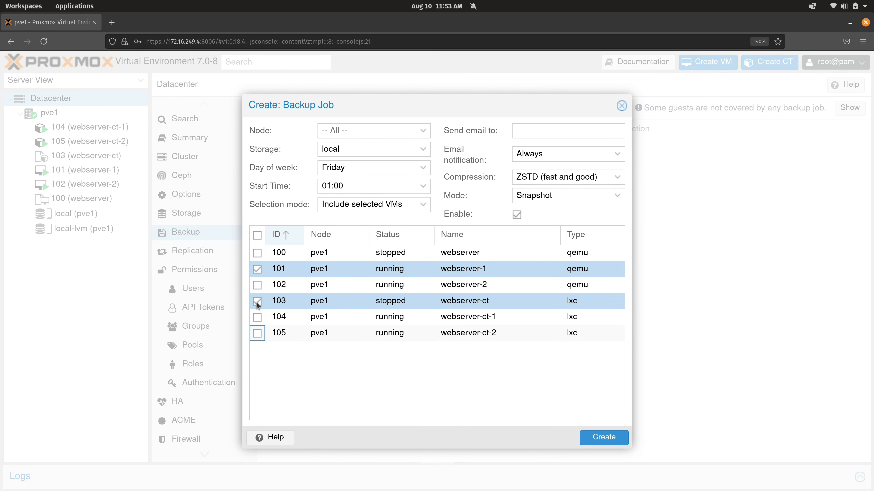
click(256, 301)
click(253, 271)
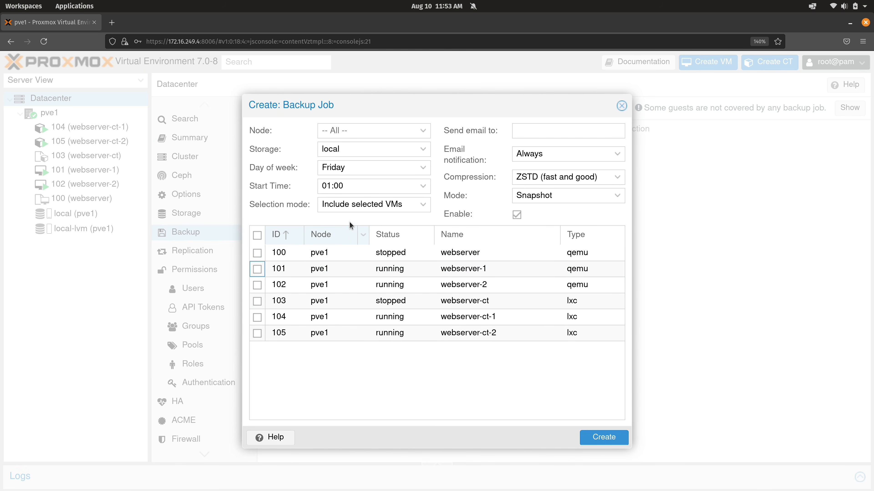
Step: Set the backup job's selection mode to All and view the email notification choices, keeping Always
click(354, 205)
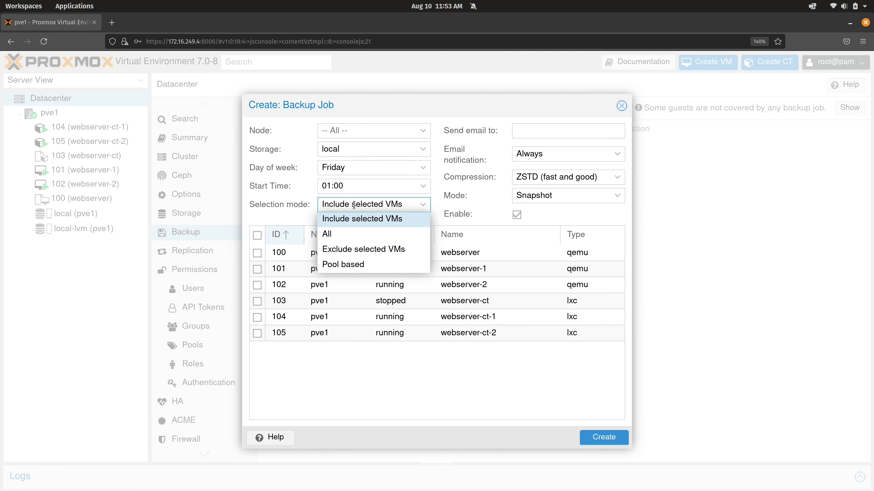
click(351, 235)
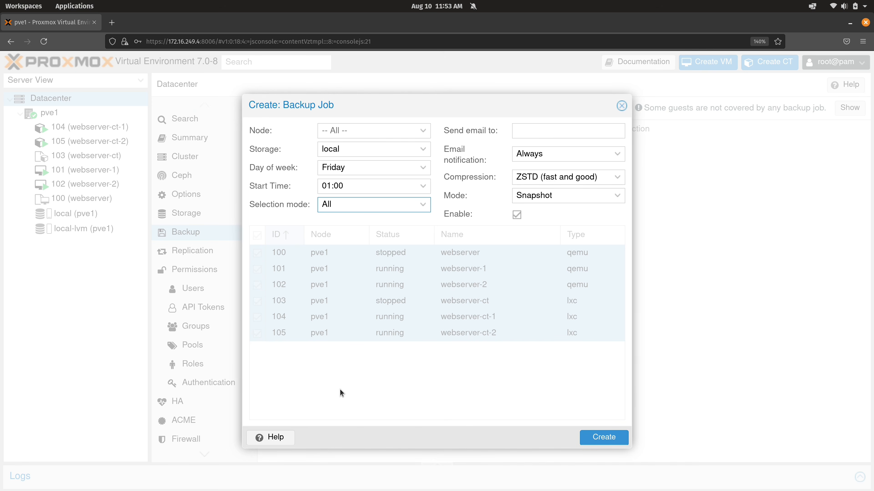
click(584, 126)
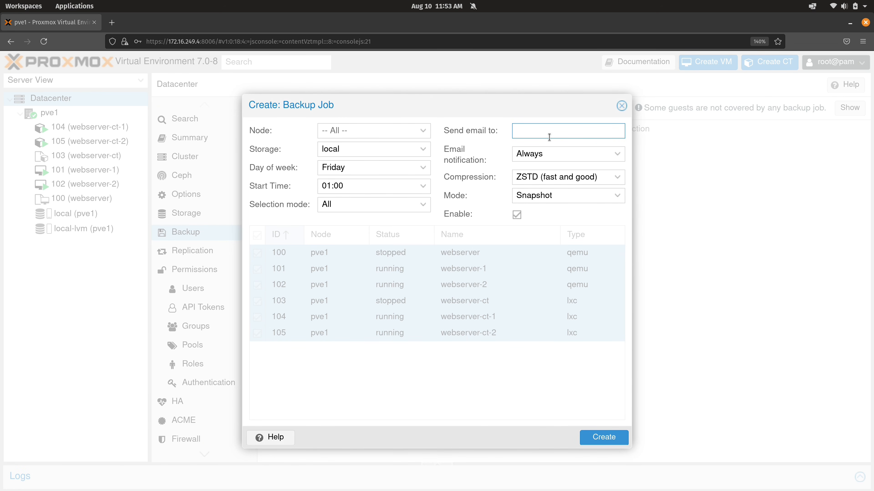
click(558, 156)
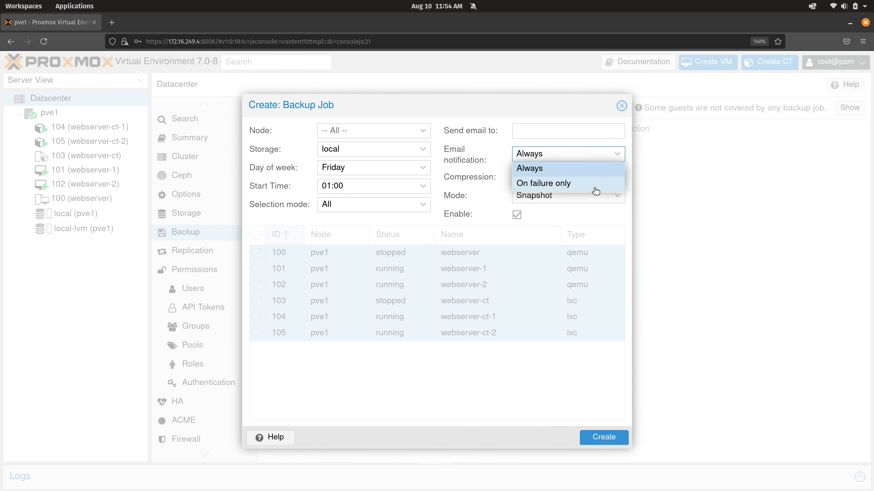
click(482, 166)
Step: View the compression choices, keep ZSTD (fast and good), choose Snapshot mode, and create the backup job
click(530, 178)
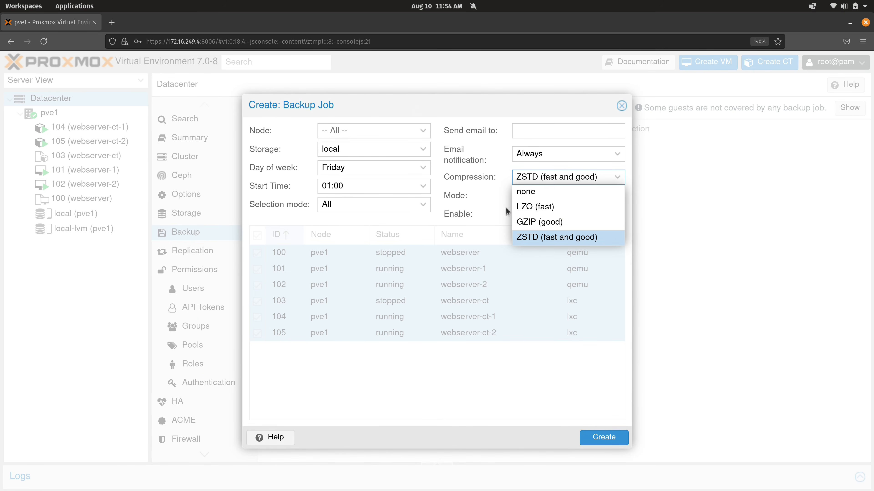
click(498, 199)
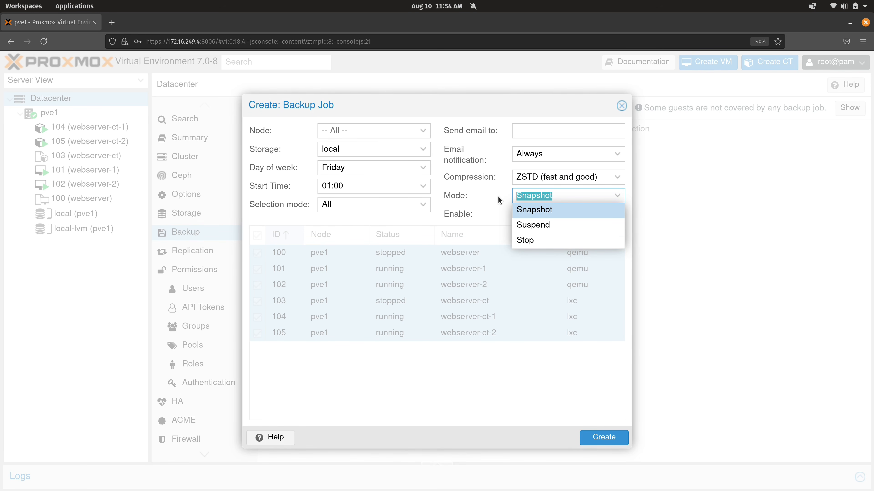
click(545, 210)
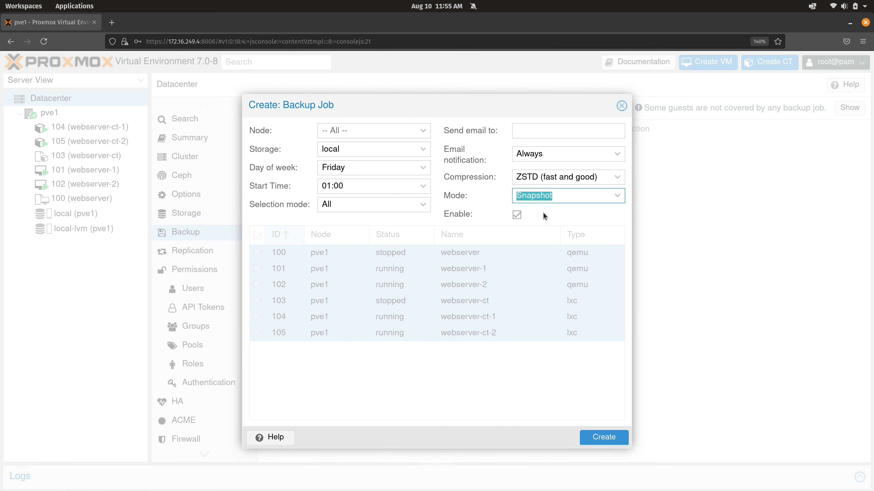
click(600, 437)
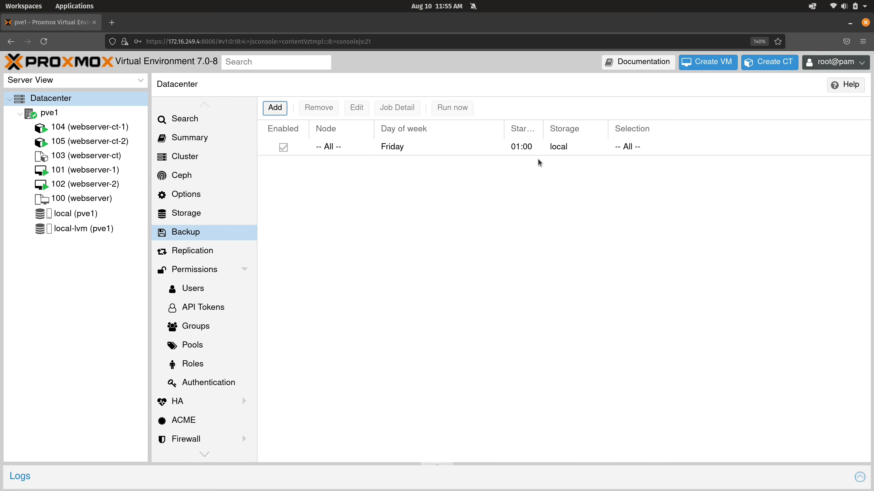